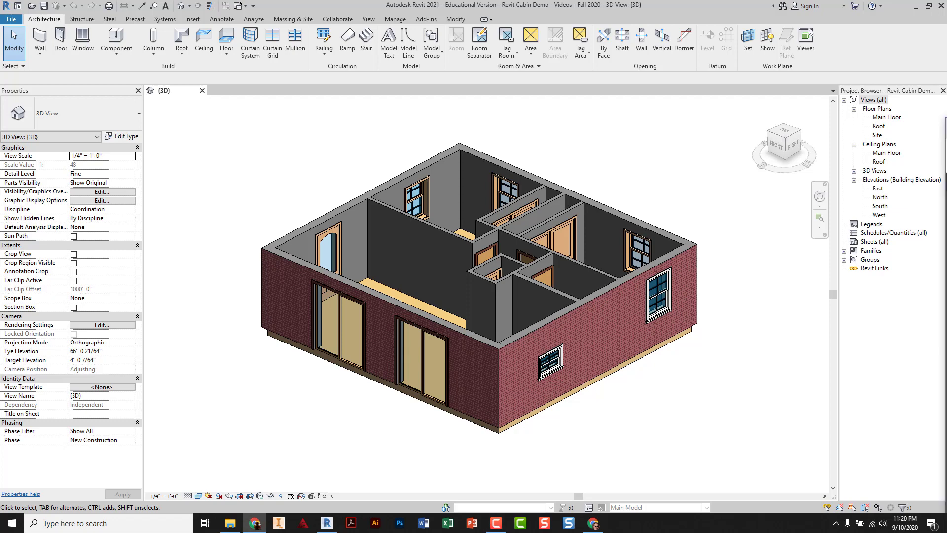
# Step: Review the foundation level elevations and wall sections in the reference PDFs in the browser, and return to Revit
pyautogui.moveTo(946, 113); pyautogui.dragTo(584, 2)
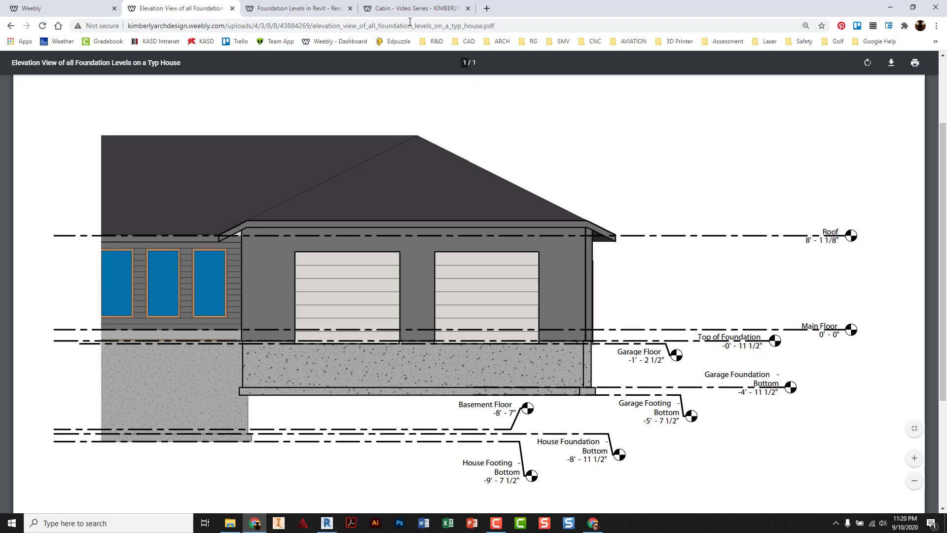
pyautogui.click(321, 8)
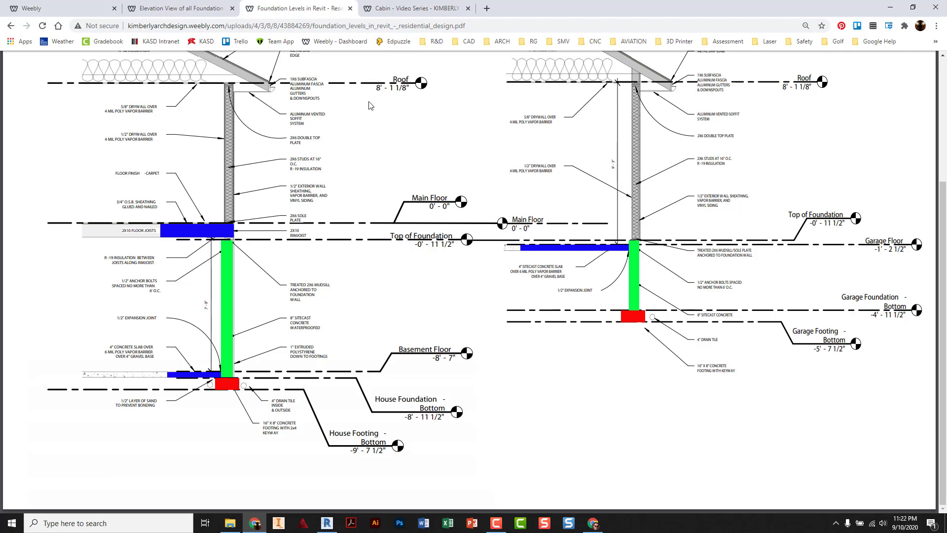
pyautogui.moveTo(587, 7); pyautogui.dragTo(946, 52)
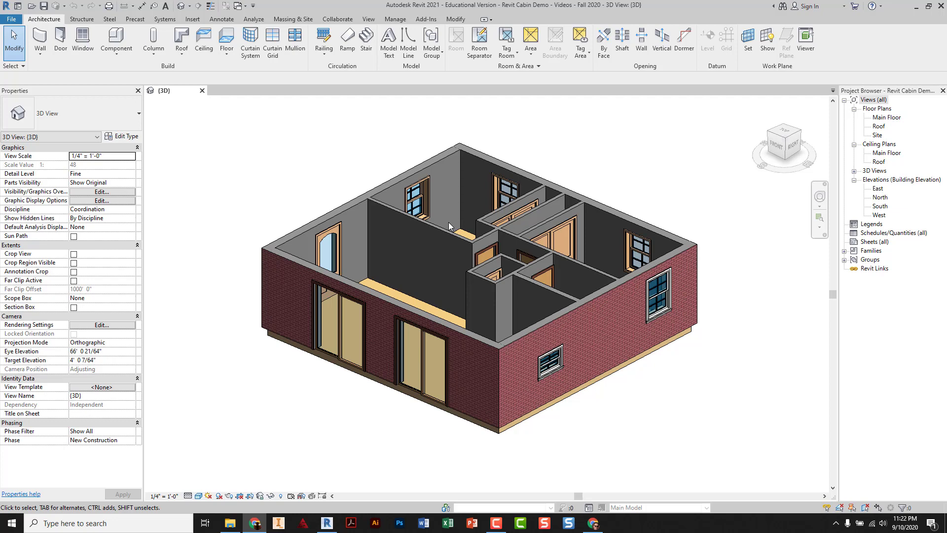
# Step: Open the East elevation and set its display to 1/4" = 1'-0" scale, Fine detail and a colored visual style
pyautogui.click(876, 178)
pyautogui.doubleClick(878, 189)
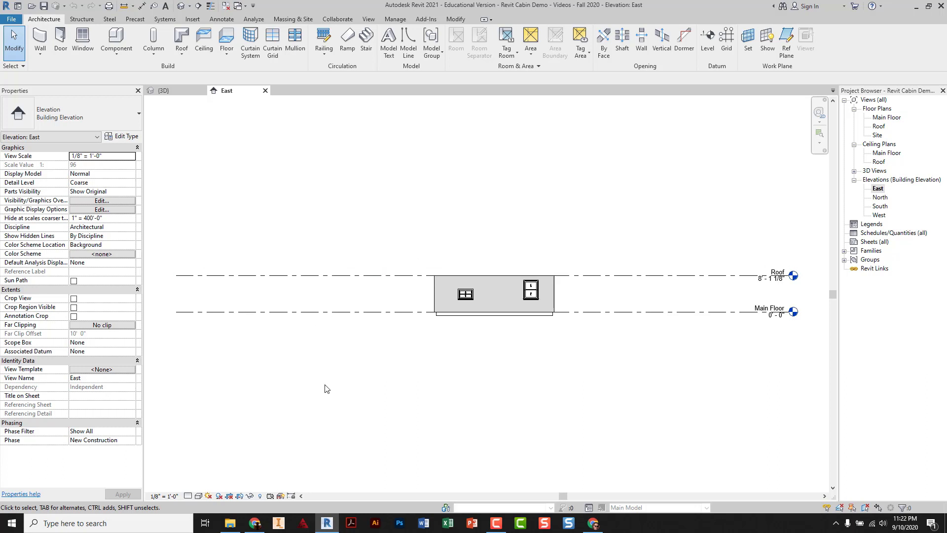
pyautogui.click(164, 495)
pyautogui.click(177, 280)
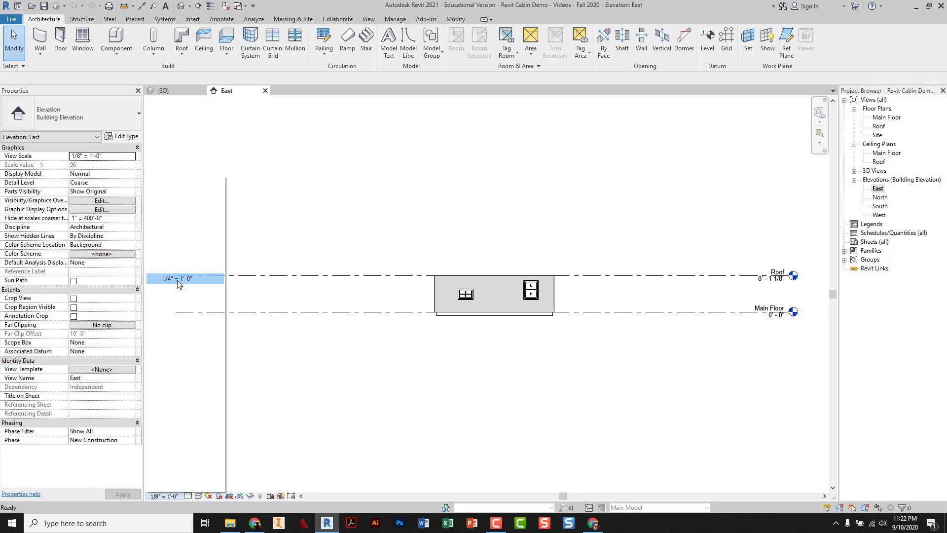
pyautogui.click(192, 496)
pyautogui.click(200, 485)
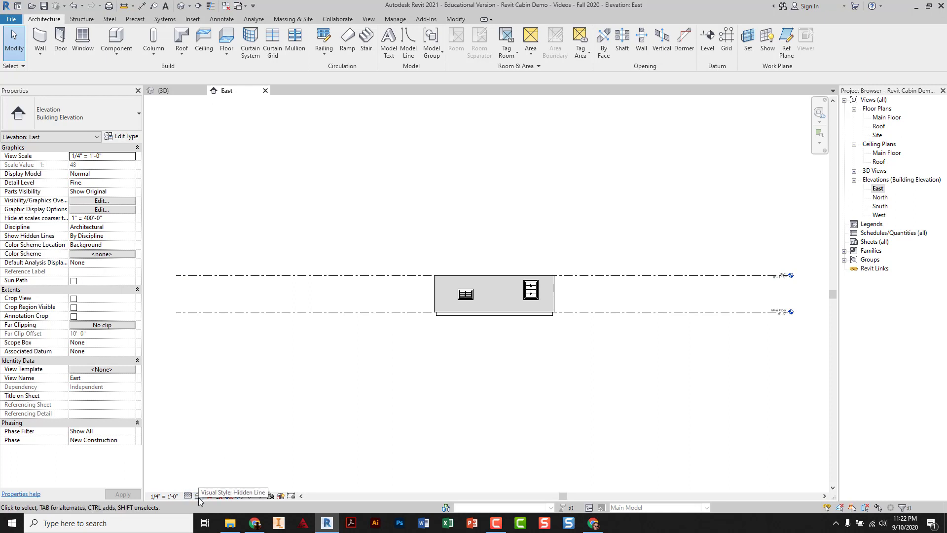
pyautogui.click(200, 496)
pyautogui.click(213, 465)
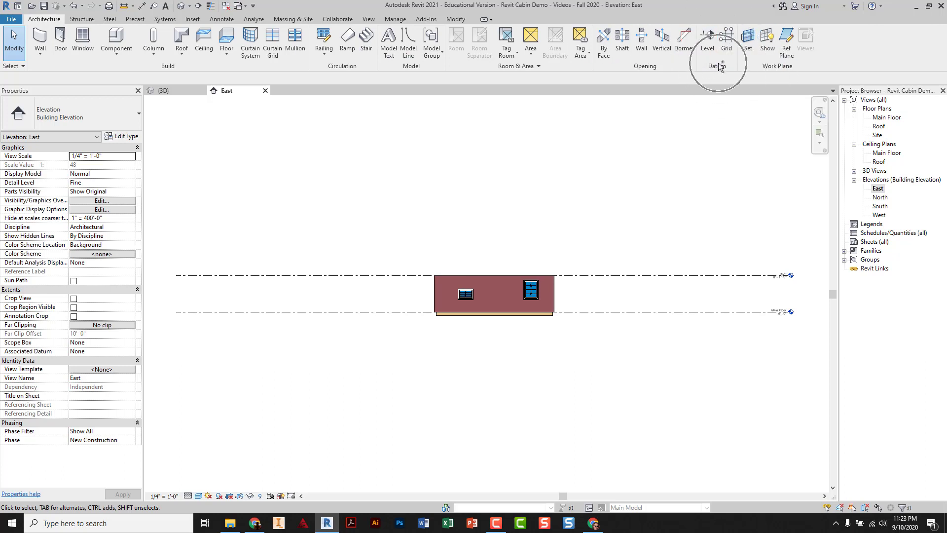
# Step: Draw a short level line about 10'-6" below Main Floor, starting in line with the existing levels' ends
pyautogui.click(710, 43)
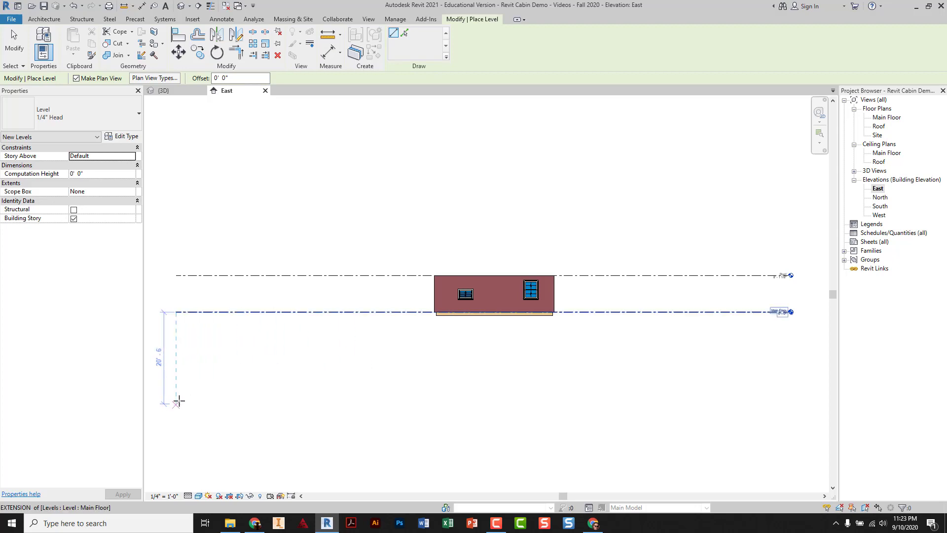
pyautogui.click(177, 358)
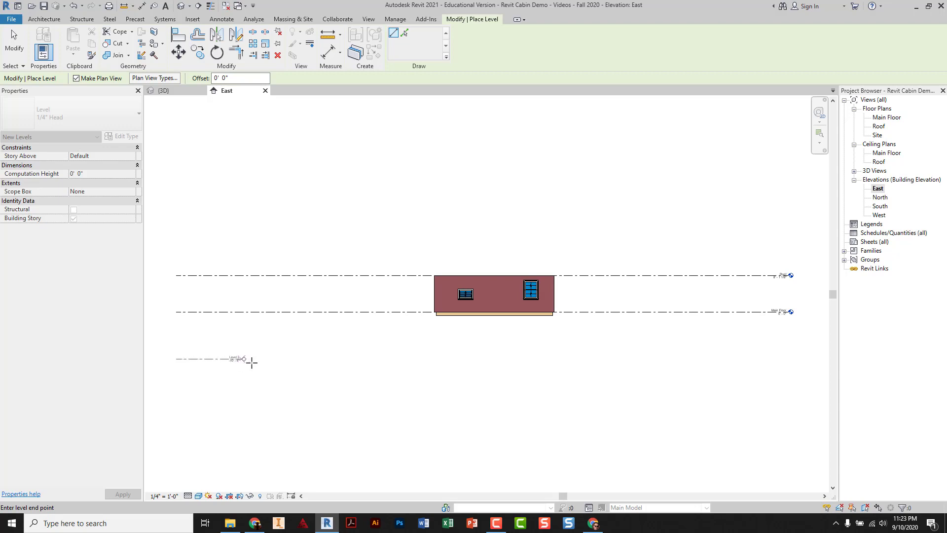
pyautogui.click(282, 358)
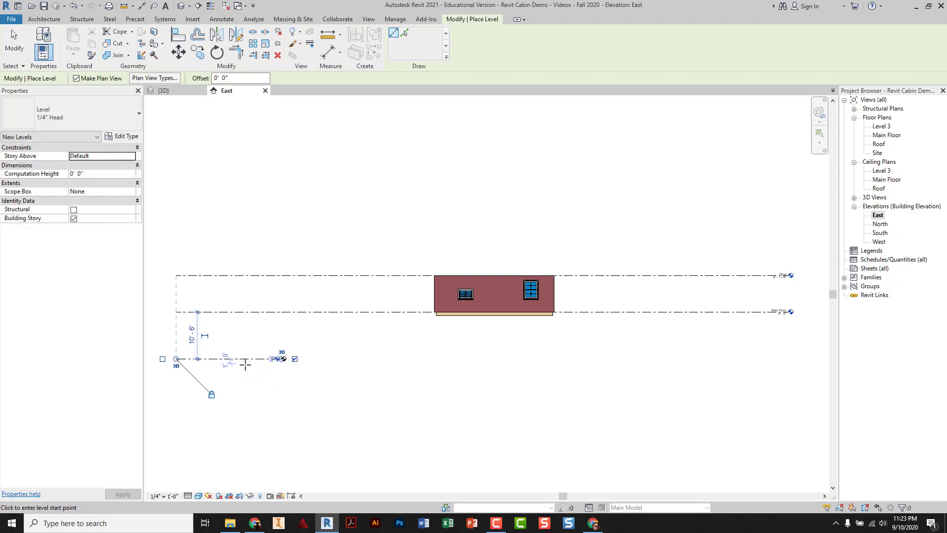
pyautogui.press('Escape')
pyautogui.press('Escape')
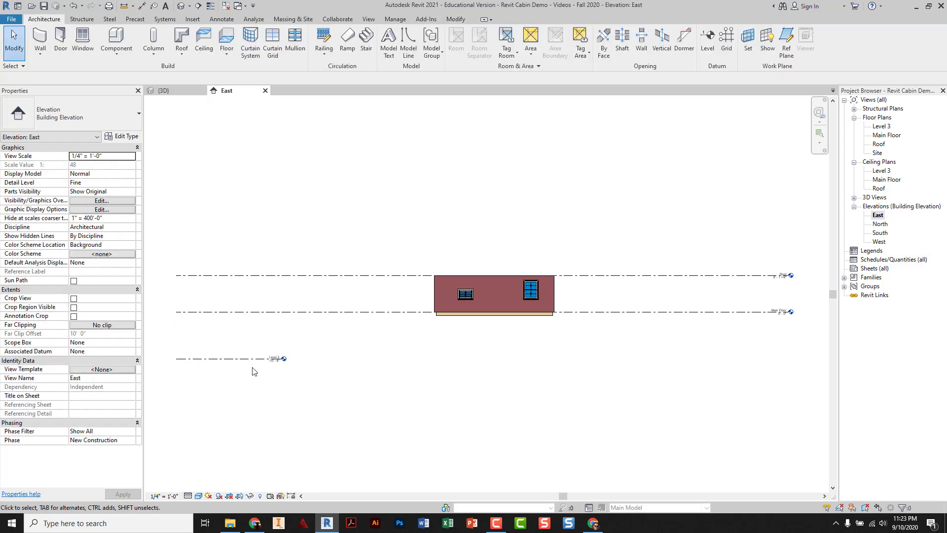
# Step: Rename the new level below Main Floor as "House Footing - Bottom", including its corresponding views
pyautogui.scroll(4, 251, 368)
pyautogui.moveTo(251, 370); pyautogui.dragTo(436, 374, button='middle')
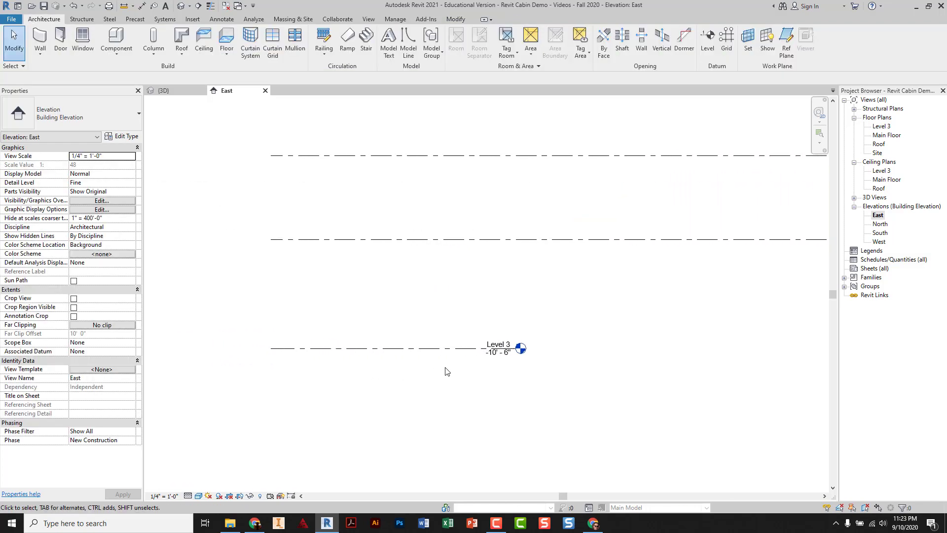
pyautogui.click(451, 349)
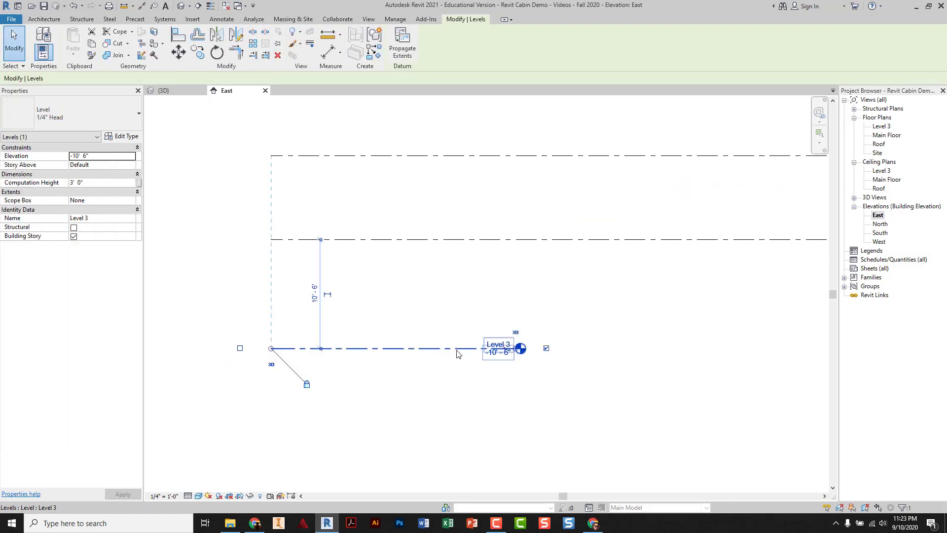
pyautogui.click(498, 344)
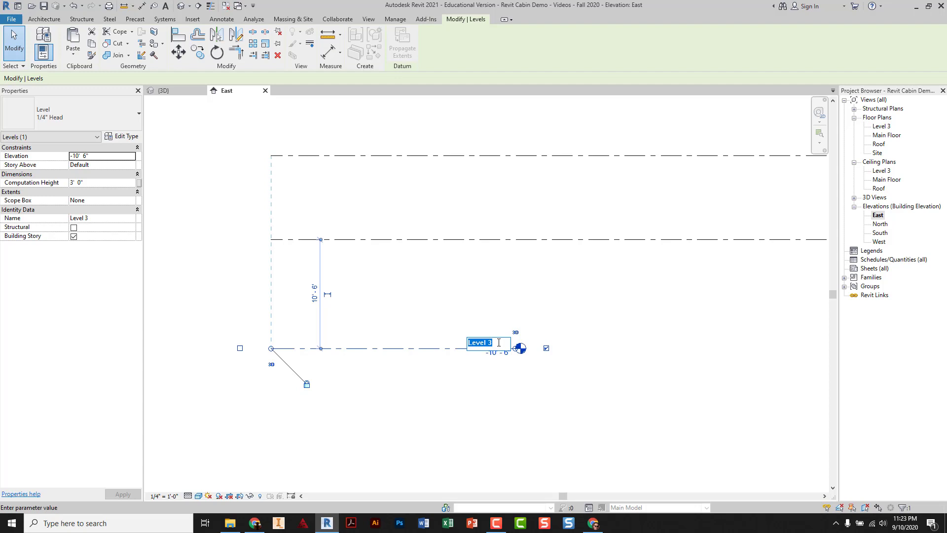
pyautogui.write('H')
pyautogui.write('ouse Footing')
pyautogui.write(' -')
pyautogui.write(' Bottom')
pyautogui.press('Return')
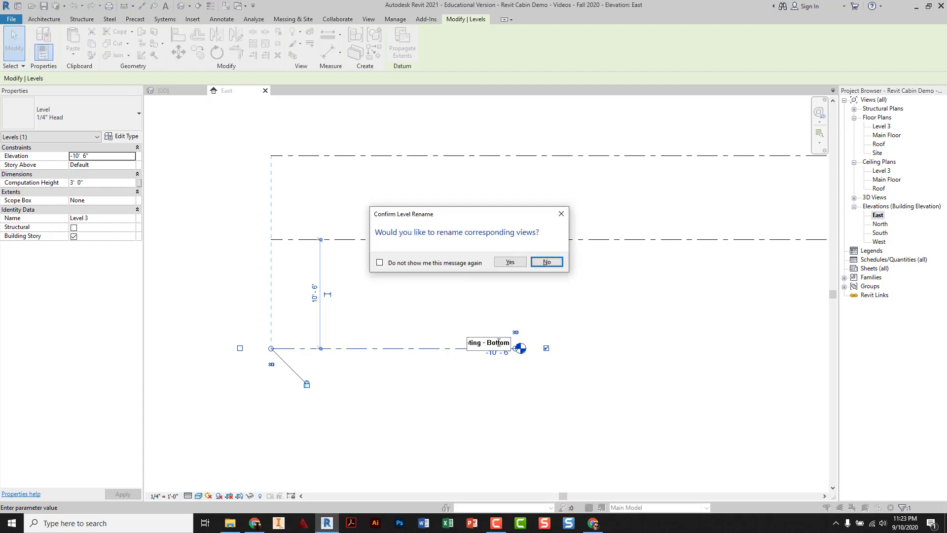
pyautogui.click(510, 264)
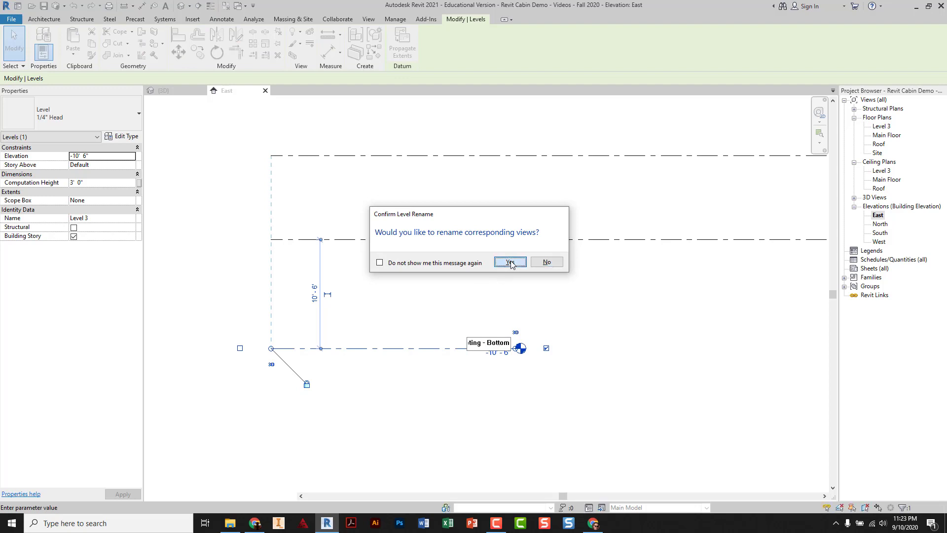
# Step: Set the House Footing - Bottom level's elevation to -9' 7 1/2"
pyautogui.click(494, 354)
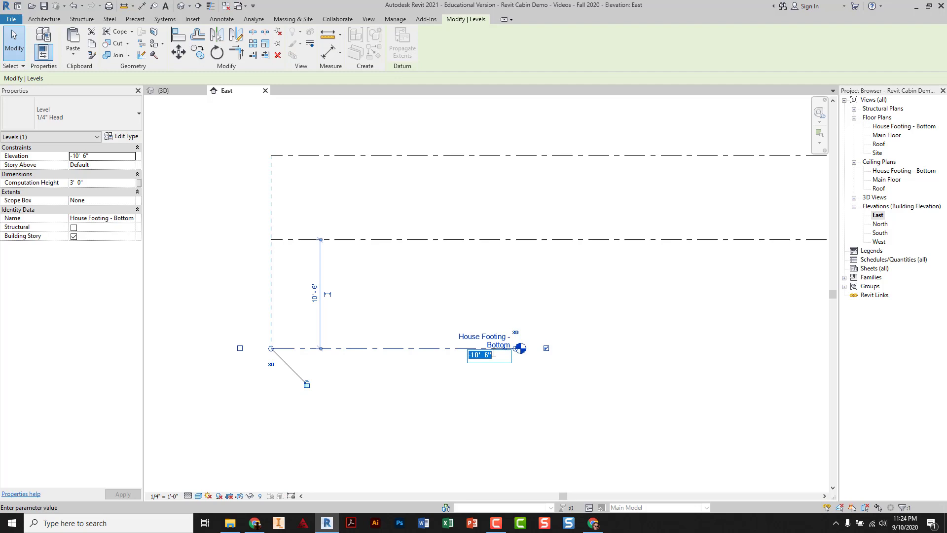
pyautogui.write('-9 7.5')
pyautogui.press('Return')
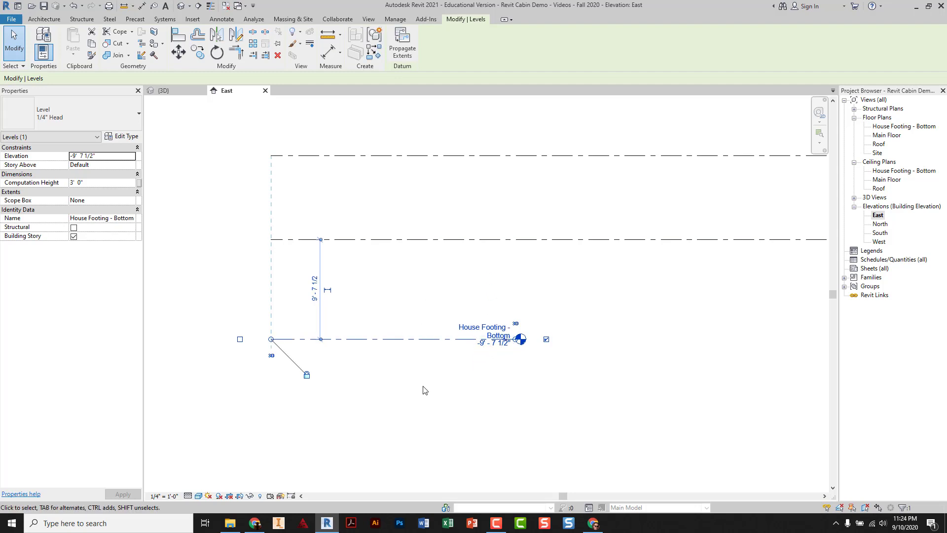
pyautogui.press('Escape')
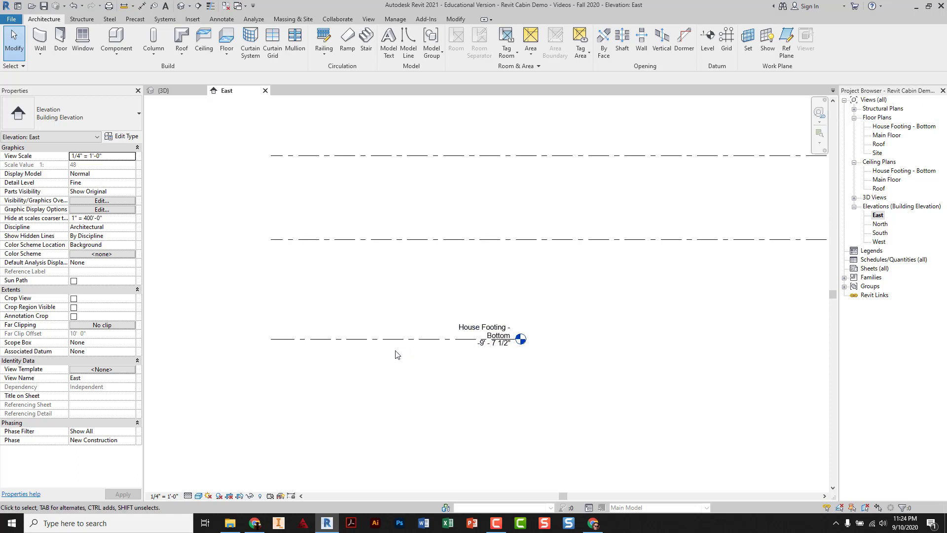
# Step: Examine the extents of the level lines around the cabin in the East elevation and look at the Main Floor plan
pyautogui.moveTo(501, 294); pyautogui.dragTo(411, 334, button='middle')
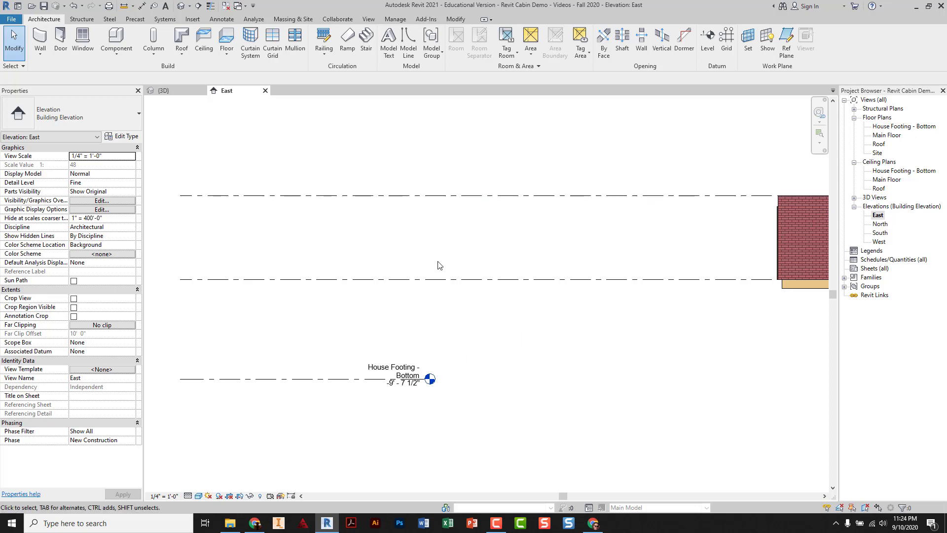
pyautogui.moveTo(710, 302); pyautogui.dragTo(429, 290, button='middle')
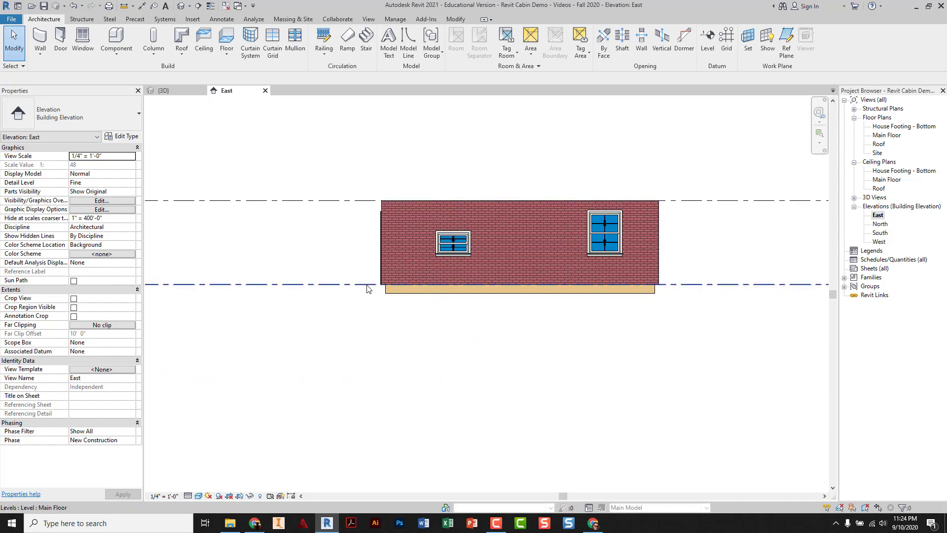
pyautogui.moveTo(708, 302); pyautogui.dragTo(528, 309, button='middle')
pyautogui.scroll(-3, 528, 309)
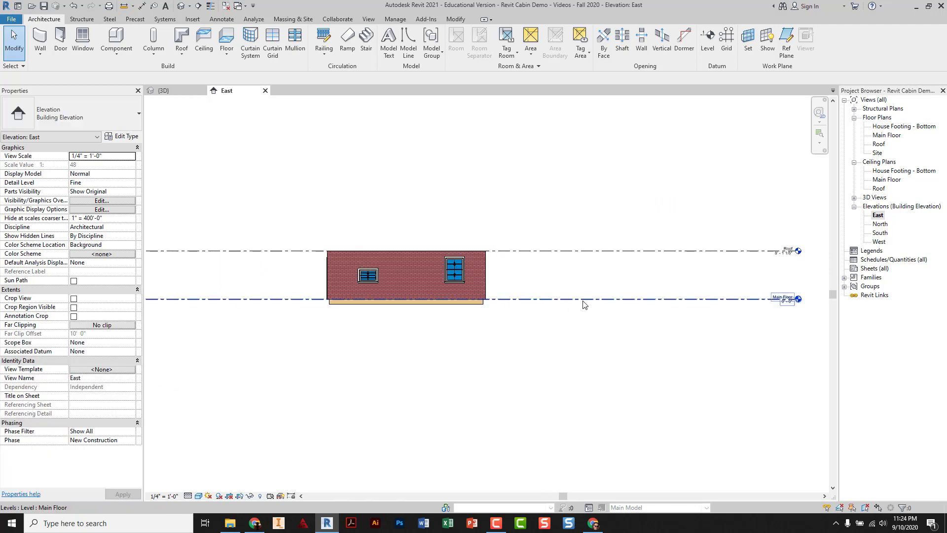
pyautogui.scroll(4, 527, 303)
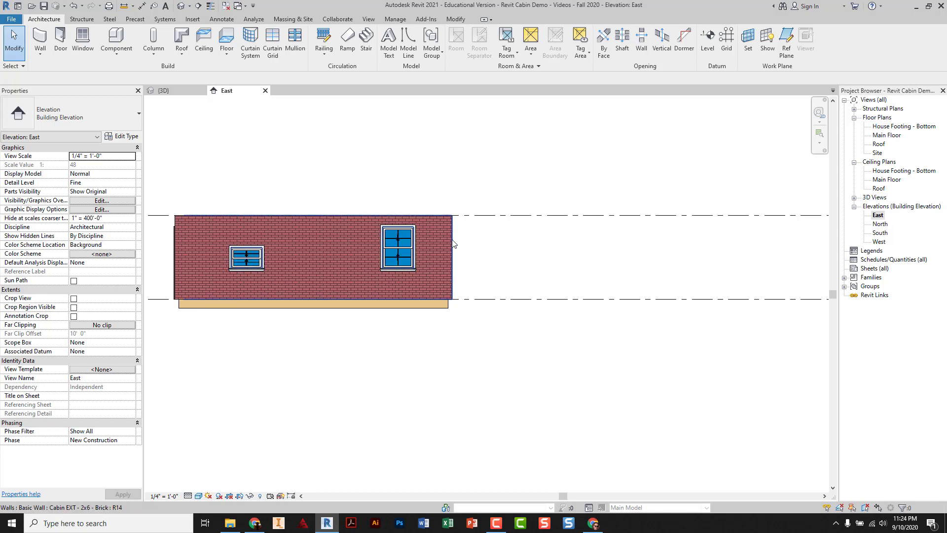
pyautogui.doubleClick(886, 136)
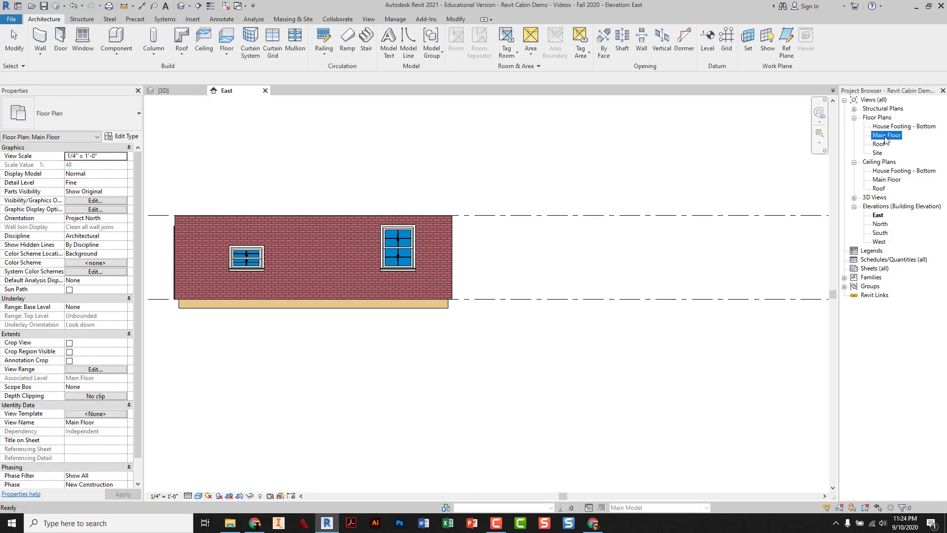
pyautogui.scroll(5, 477, 283)
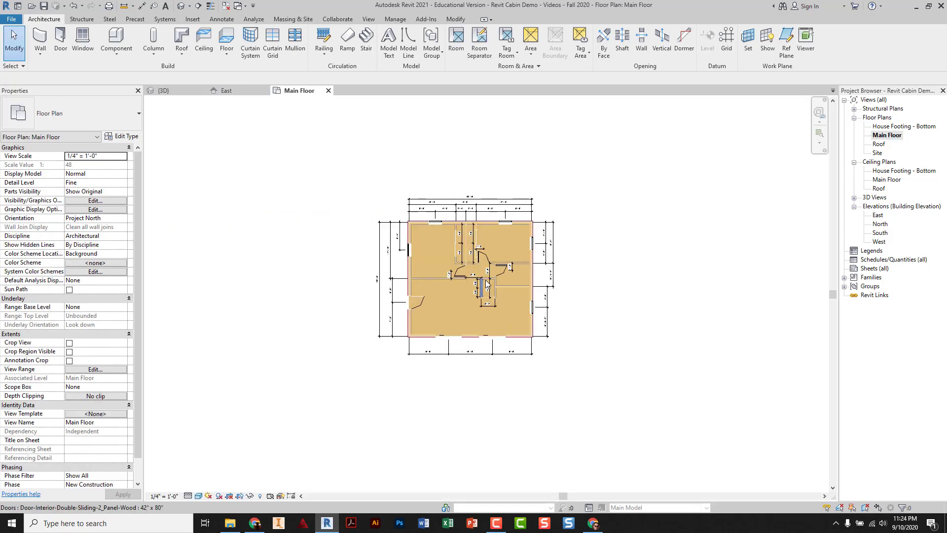
pyautogui.doubleClick(878, 215)
pyautogui.scroll(-4, 266, 252)
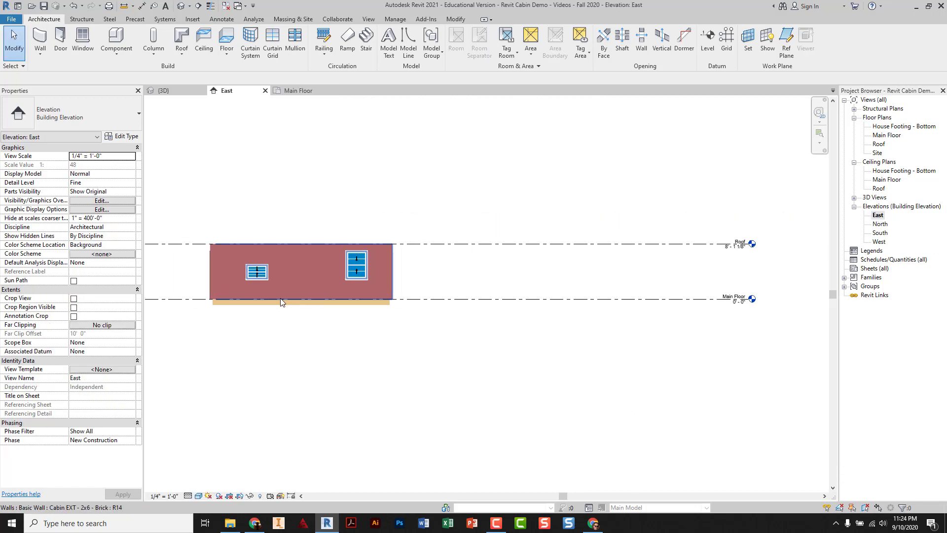
pyautogui.moveTo(254, 327); pyautogui.dragTo(564, 292, button='middle')
pyautogui.scroll(4, 422, 297)
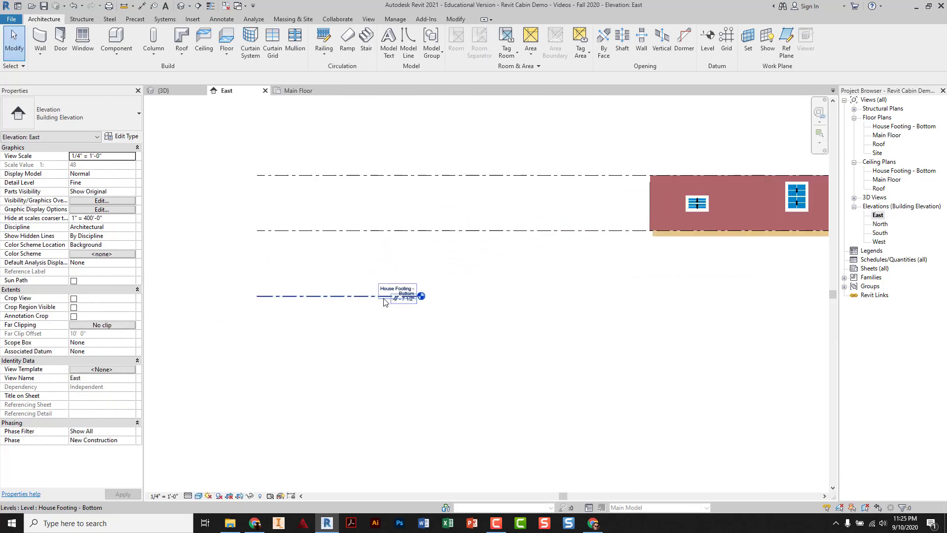
# Step: Draw a second short level line about 3'-6" above House Footing - Bottom, extending a little past its level head
pyautogui.click(708, 42)
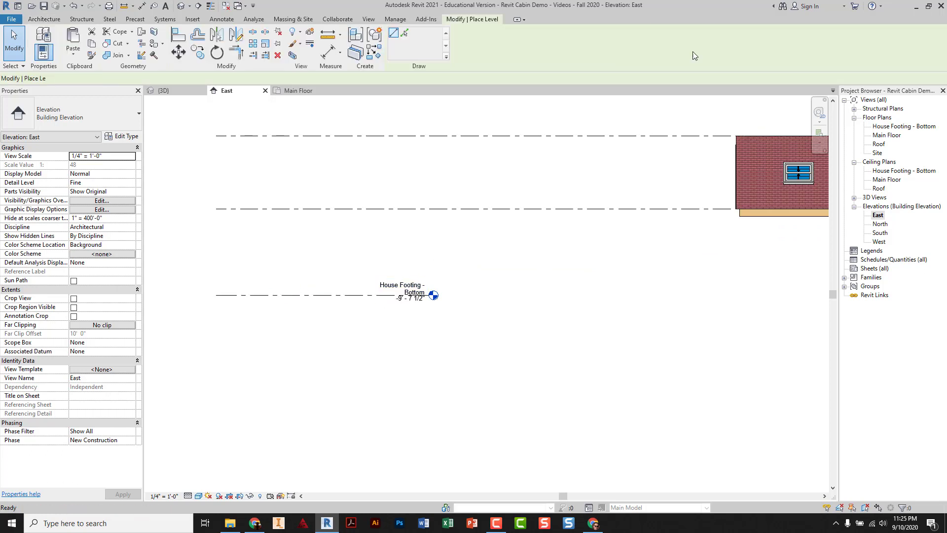
pyautogui.click(216, 263)
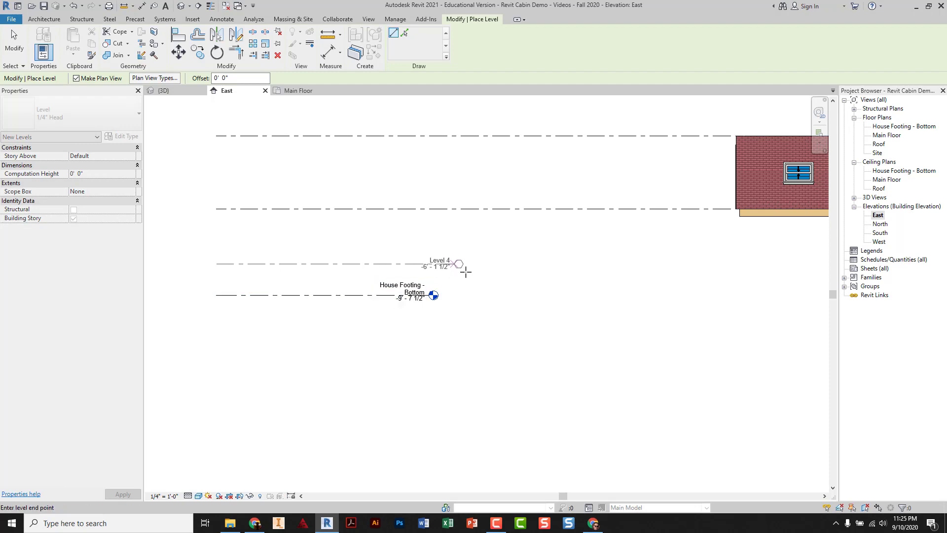
pyautogui.click(500, 267)
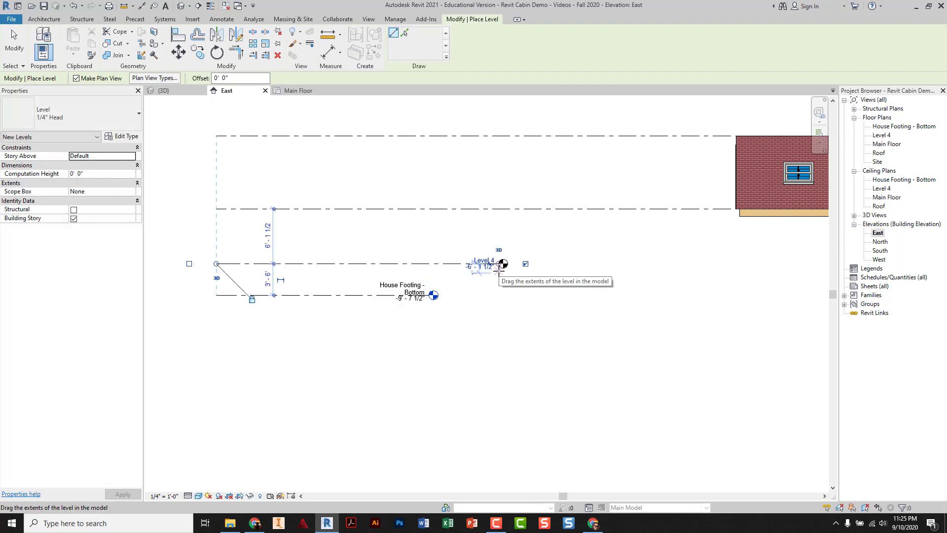
pyautogui.press('Escape')
pyautogui.press('Escape')
# Step: Rename the new level as "House Foundation - Bottom", including its corresponding views, and suppress the rename confirmation for future changes
pyautogui.click(475, 258)
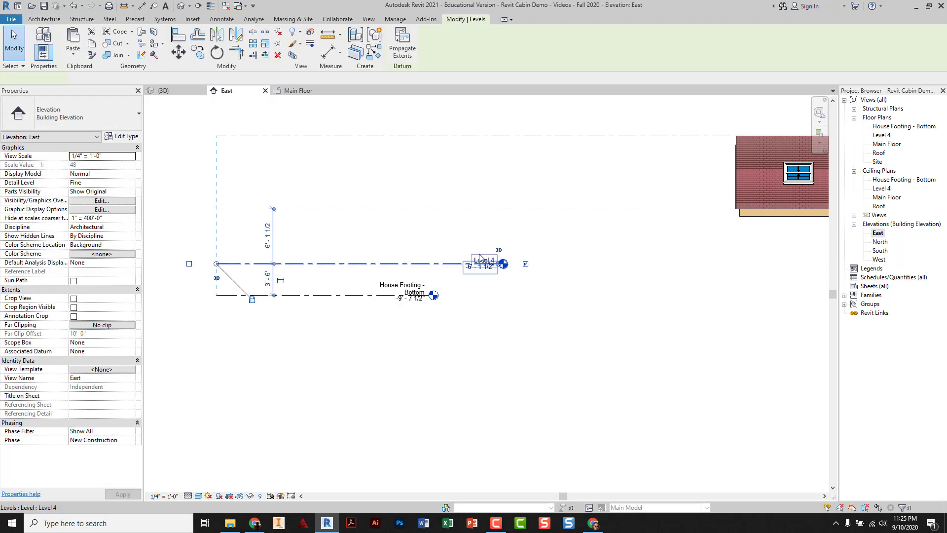
pyautogui.click(478, 259)
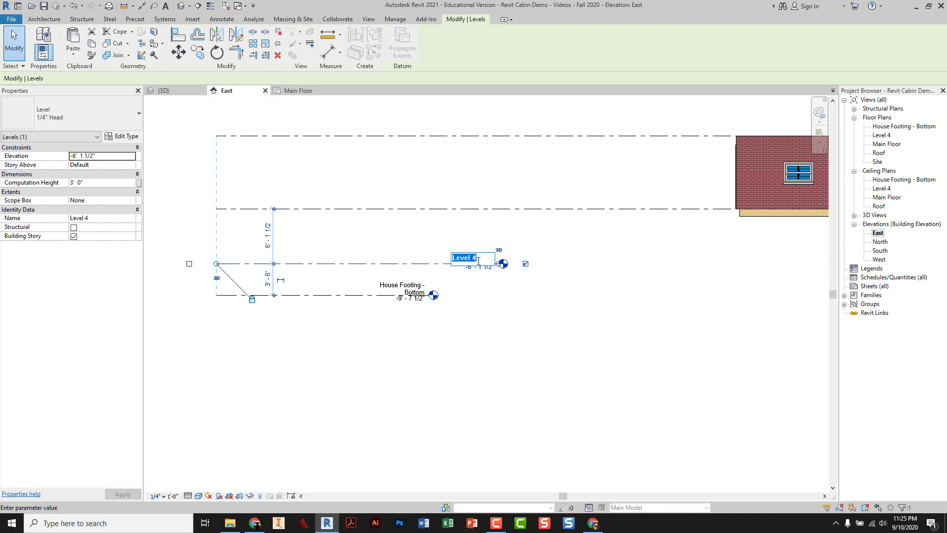
pyautogui.write('Ho')
pyautogui.write('use Foundation - ')
pyautogui.write('Bottom')
pyautogui.press('Return')
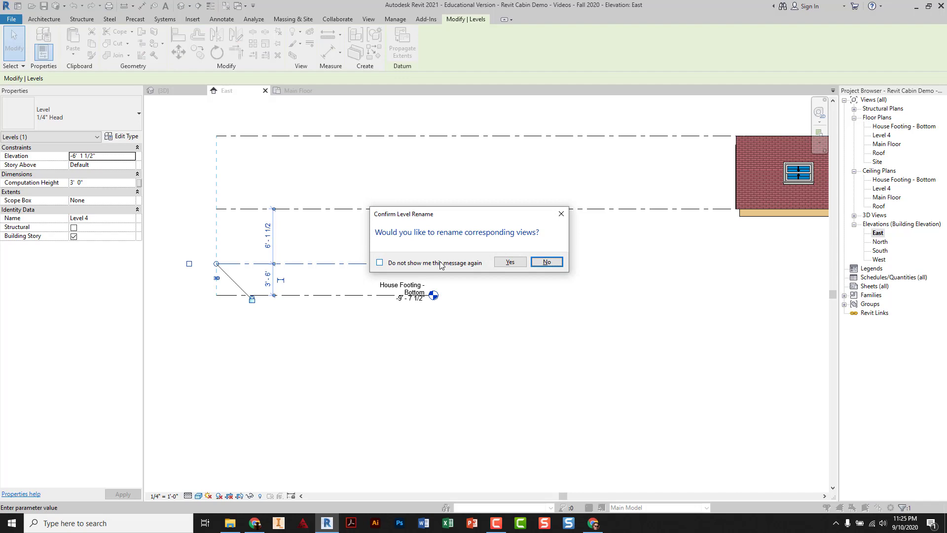
pyautogui.click(410, 264)
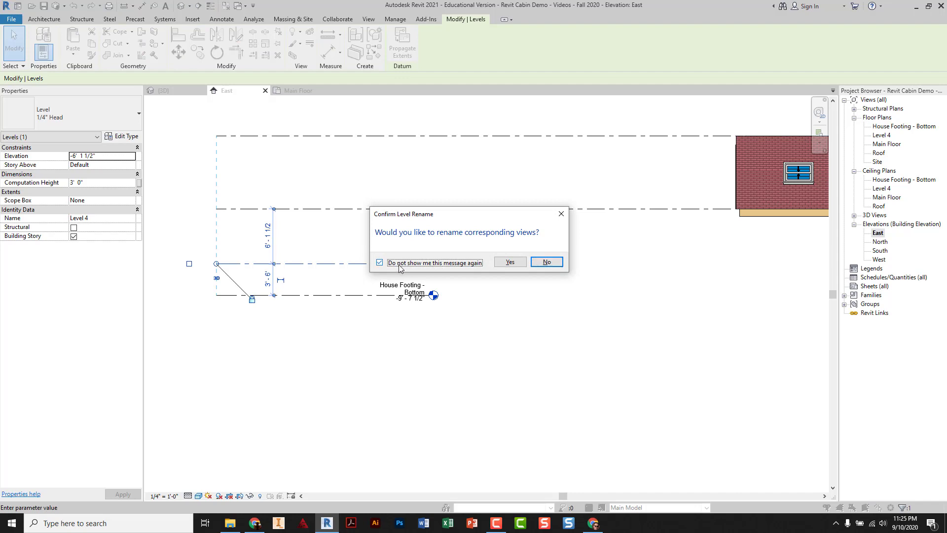
pyautogui.click(510, 263)
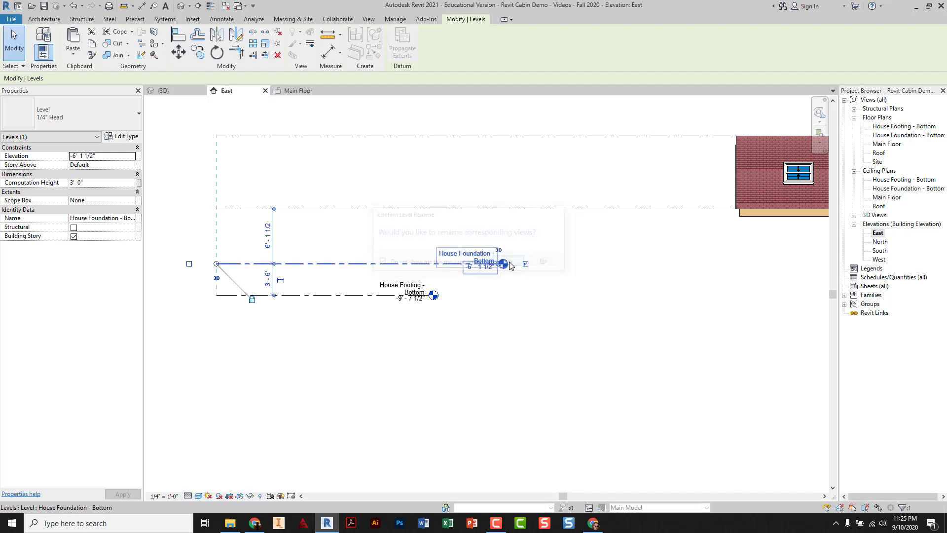
# Step: Set the House Foundation - Bottom level's elevation to -8' 11 1/2"
pyautogui.click(477, 271)
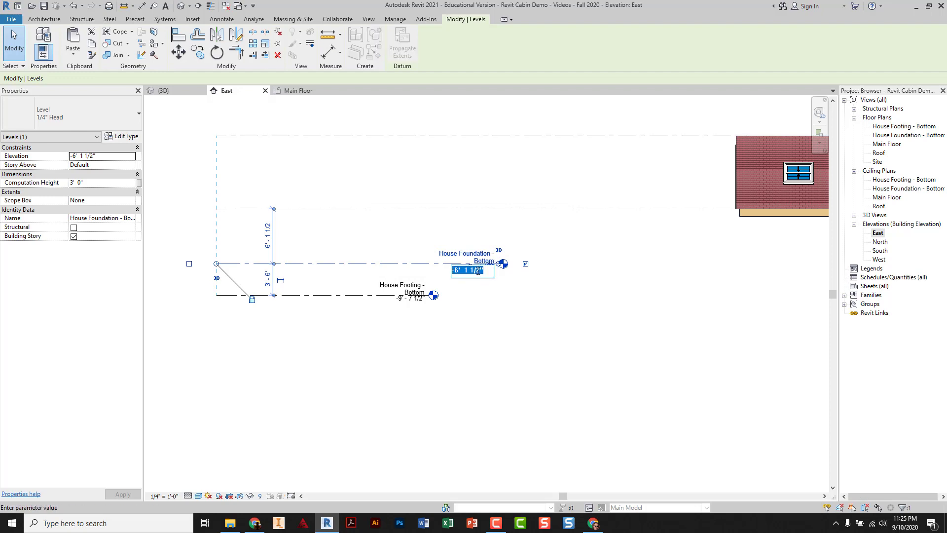
pyautogui.write('-8 11.5')
pyautogui.press('Return')
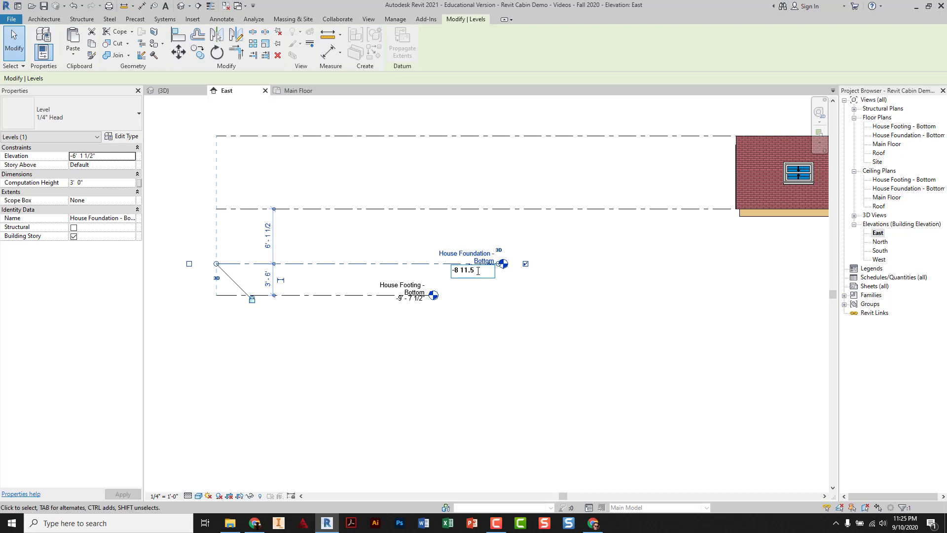
pyautogui.click(468, 342)
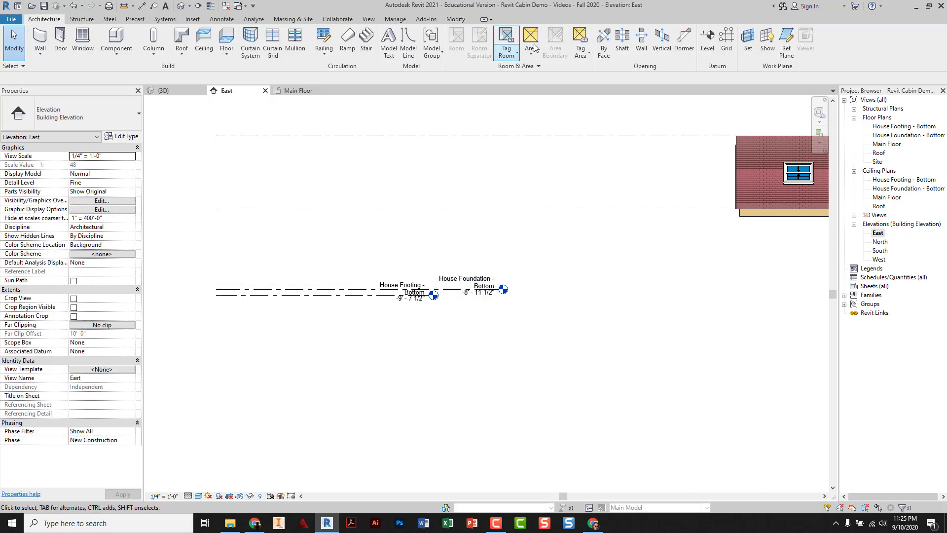
# Step: Draw another level line about 3'-6" above House Foundation - Bottom, aligned at its start and extending a little past its level head
pyautogui.click(710, 38)
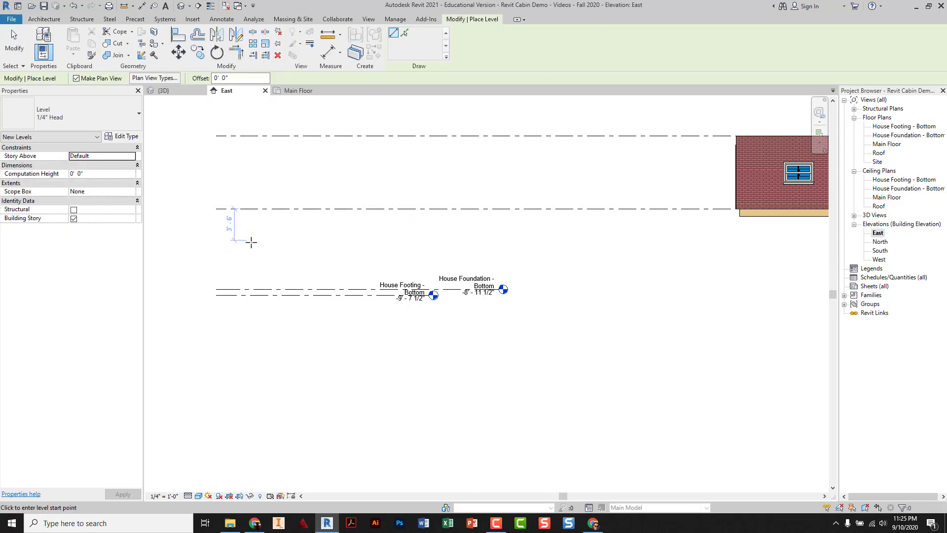
pyautogui.click(218, 257)
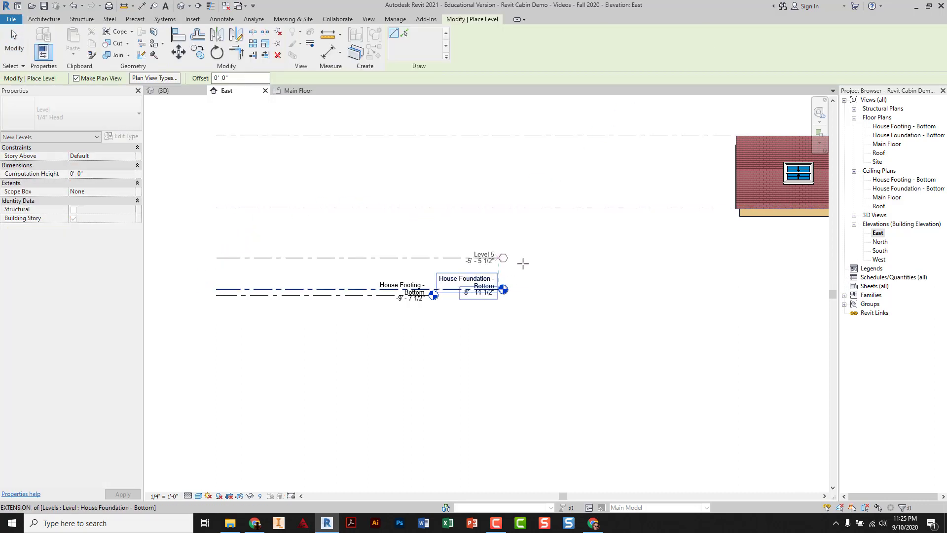
pyautogui.click(576, 267)
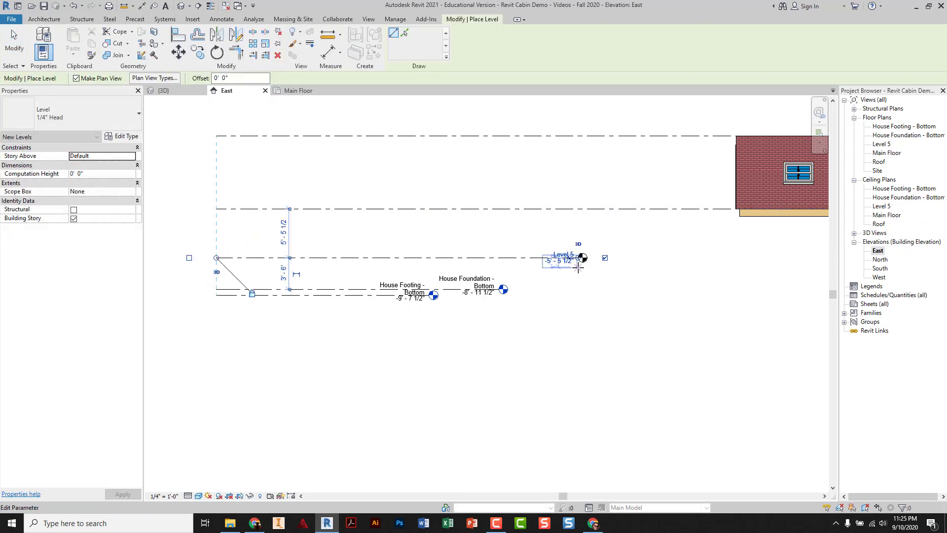
pyautogui.press('Escape')
pyautogui.press('Escape')
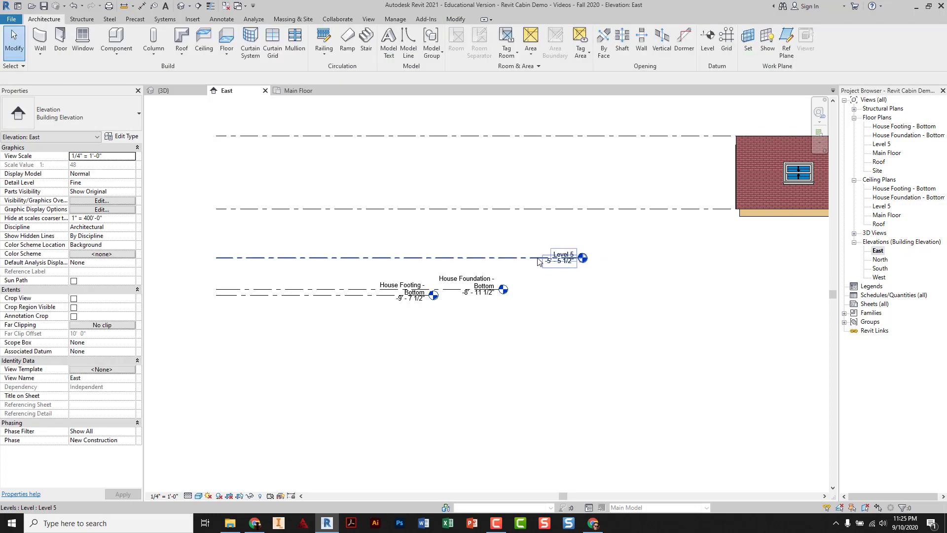
# Step: Rename the new level above House Foundation - Bottom as "Basement Floor"
pyautogui.click(530, 260)
pyautogui.press('Escape')
pyautogui.click(561, 255)
pyautogui.click(561, 253)
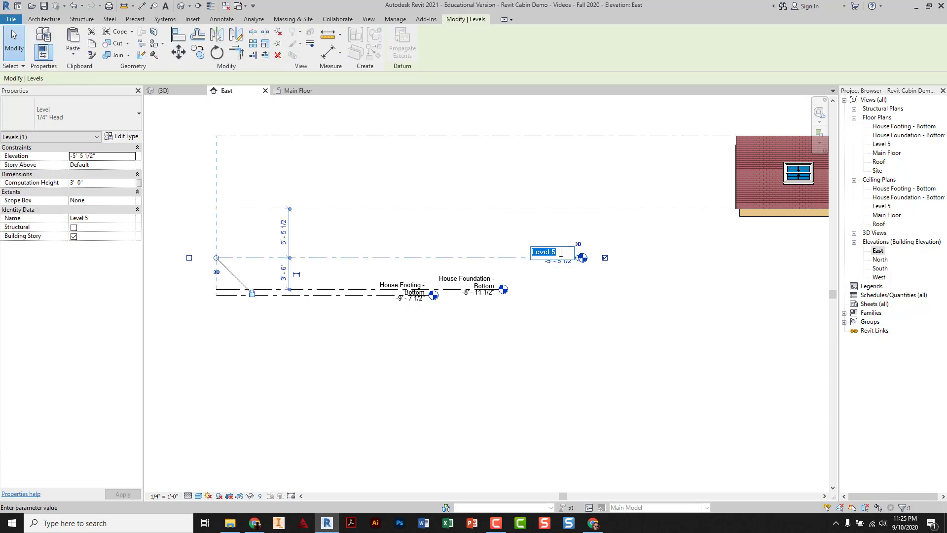
pyautogui.write('Ba')
pyautogui.write('sement Floor')
pyautogui.press('Return')
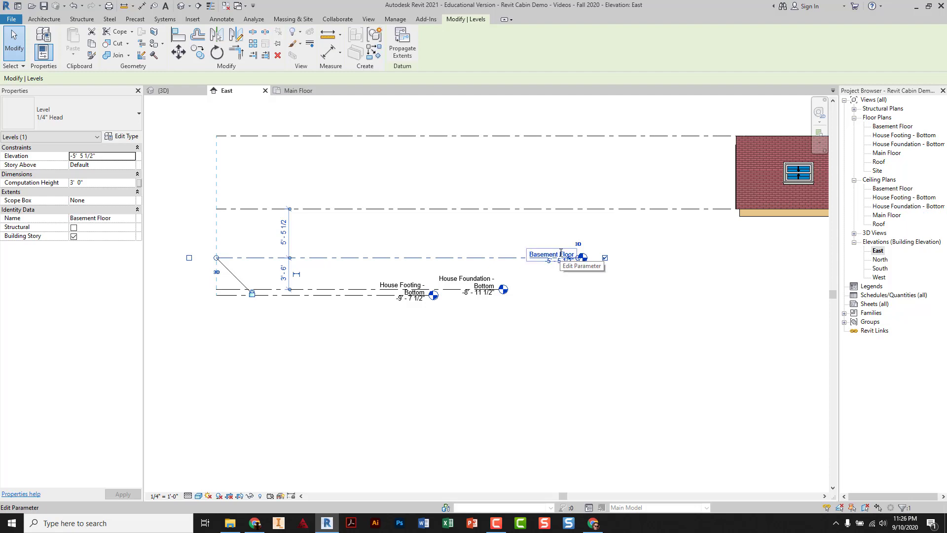
# Step: Set the Basement Floor level's elevation to -8' 7"
pyautogui.click(556, 262)
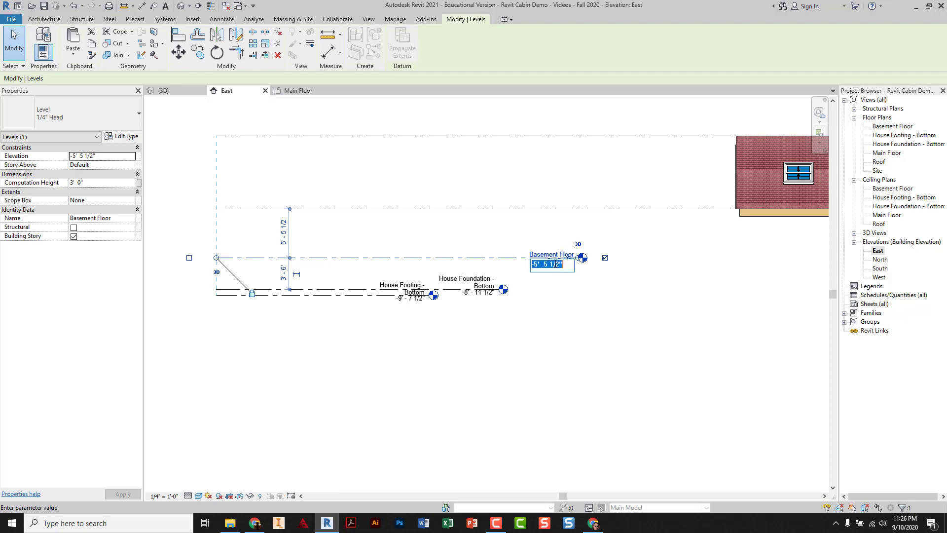
pyautogui.write("-8' 7")
pyautogui.press('Return')
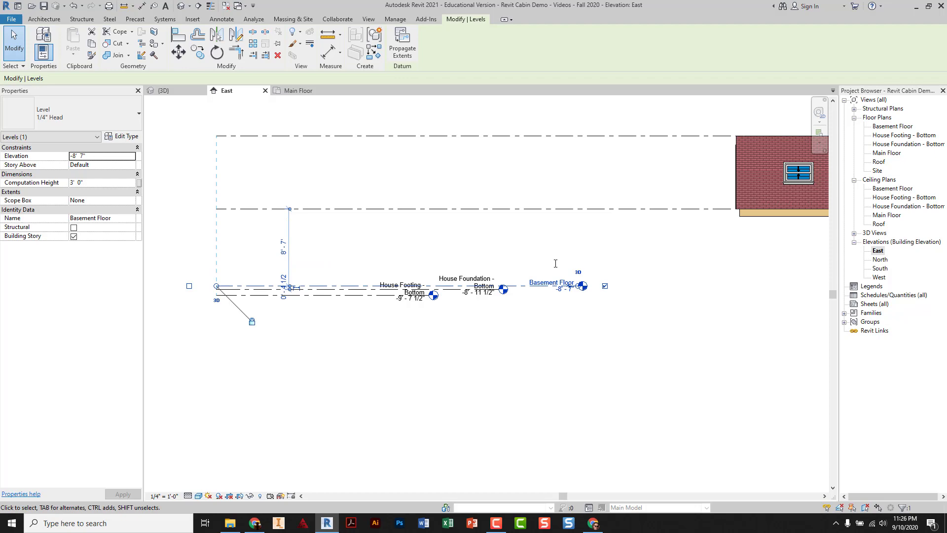
pyautogui.click(527, 343)
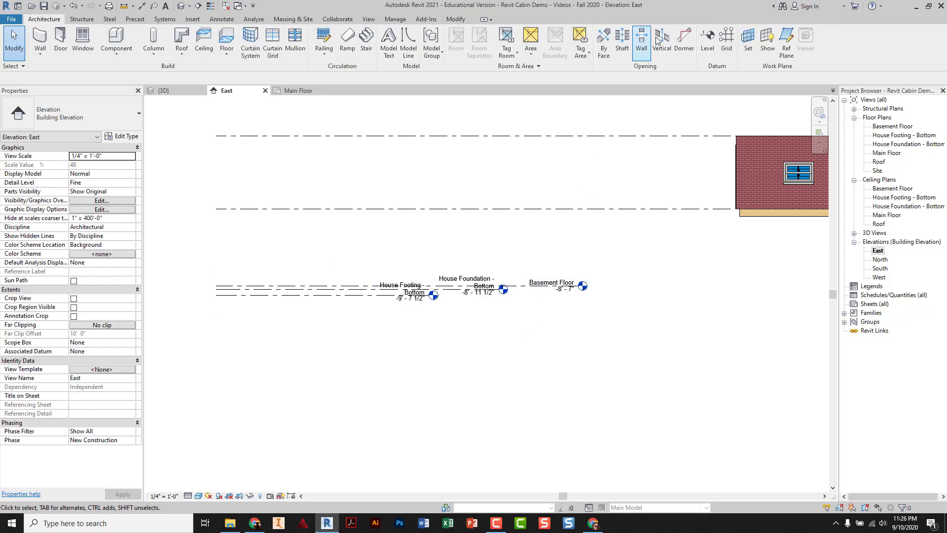
# Step: Draw a level line about 3'-0" above Basement Floor, aligned at its start and extending a little past its level head
pyautogui.click(707, 37)
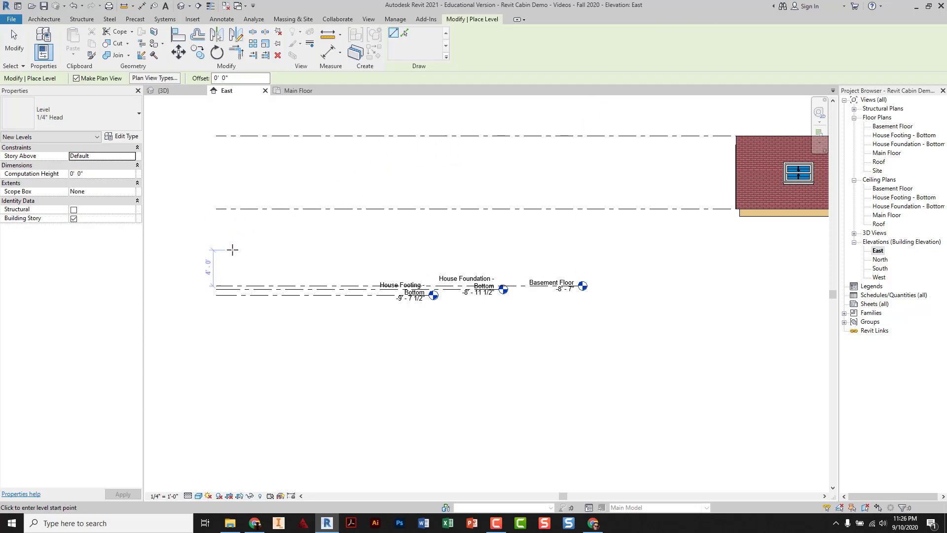
pyautogui.click(220, 258)
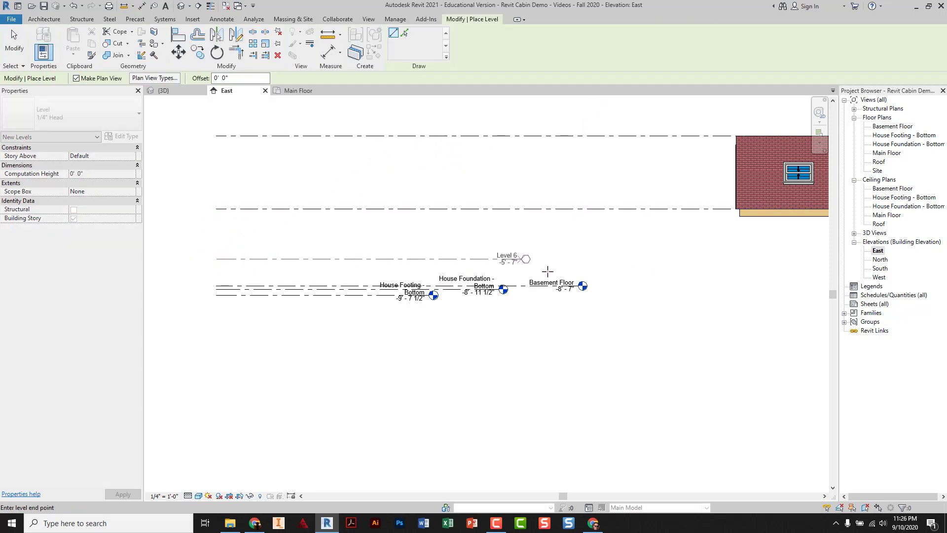
pyautogui.click(649, 271)
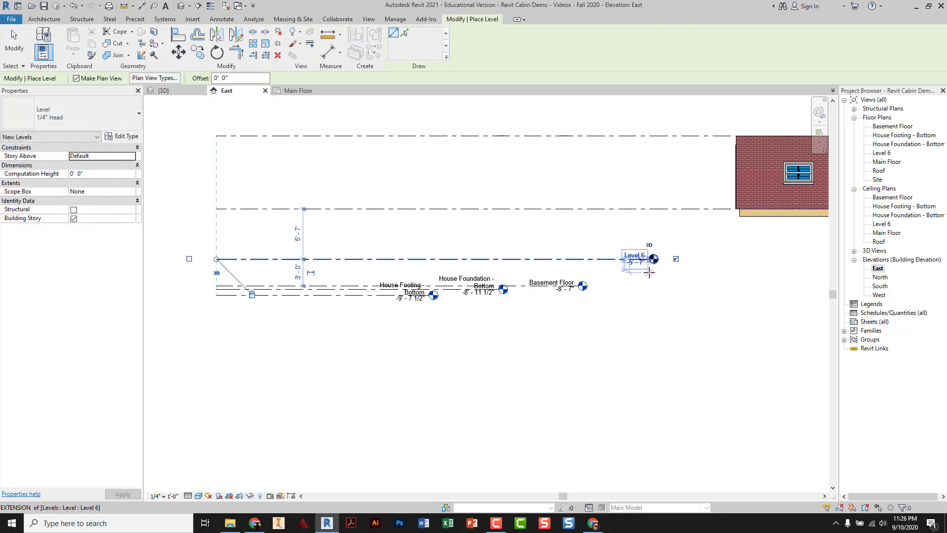
pyautogui.press('Escape')
pyautogui.press('Escape')
# Step: Rename the new level above Basement Floor as "Garage Footing - Bottom"
pyautogui.click(636, 261)
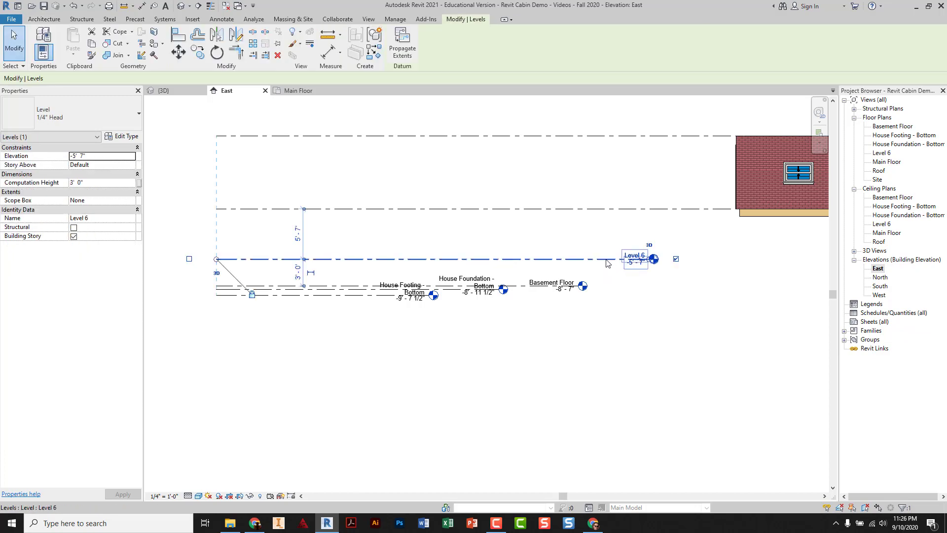
pyautogui.click(635, 254)
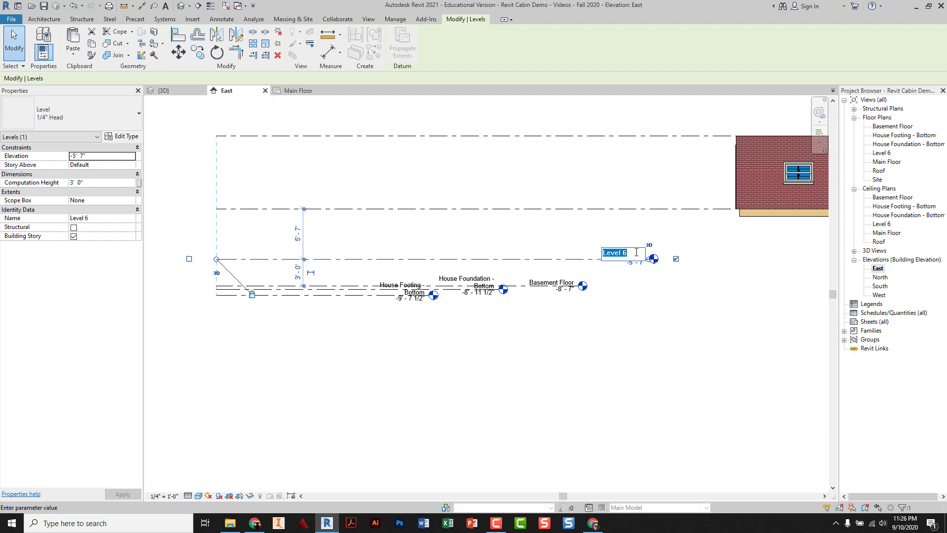
pyautogui.write('Garage')
pyautogui.write(' Footing')
pyautogui.write(' - Bot')
pyautogui.write('tom')
pyautogui.press('Return')
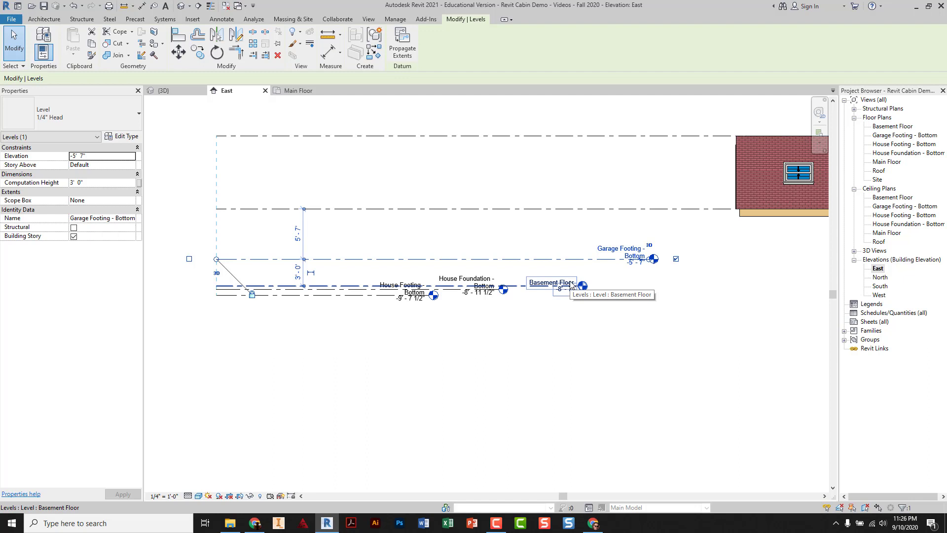
# Step: Set the Garage Footing - Bottom level's elevation to -5' 7 1/2"
pyautogui.click(634, 267)
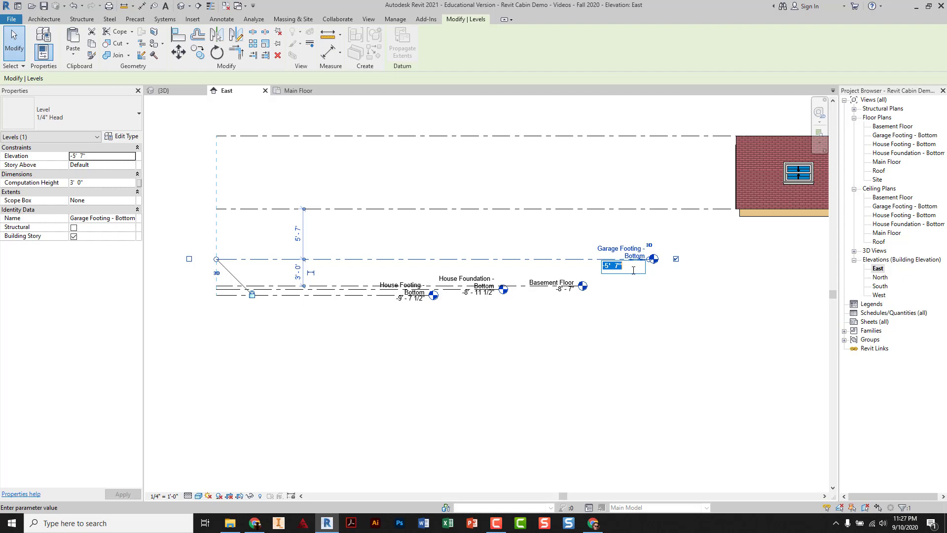
pyautogui.write("-5' 7 1/2")
pyautogui.press('Return')
pyautogui.click(655, 314)
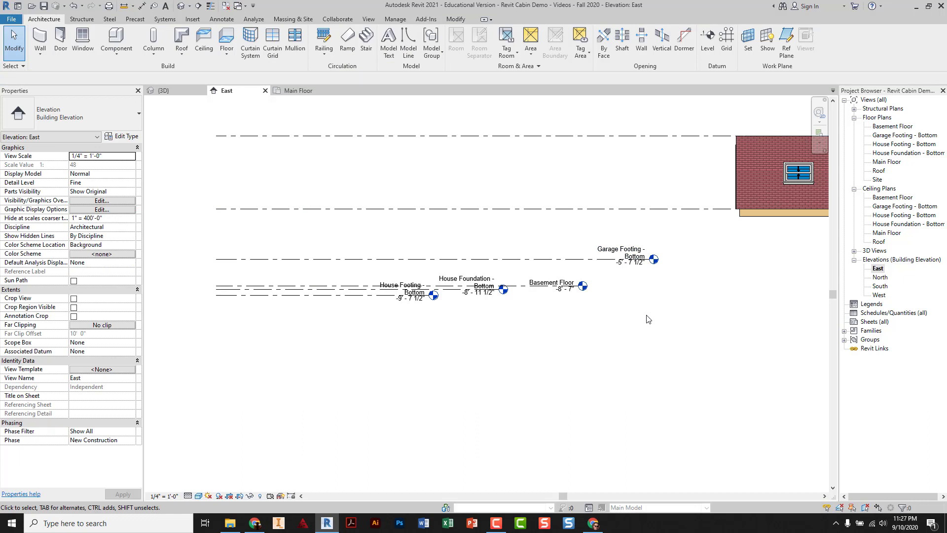
# Step: Draw a level line about 2'-0" above Garage Footing - Bottom, aligned at its start and extending a little past its level head
pyautogui.moveTo(649, 321); pyautogui.dragTo(631, 330, button='middle')
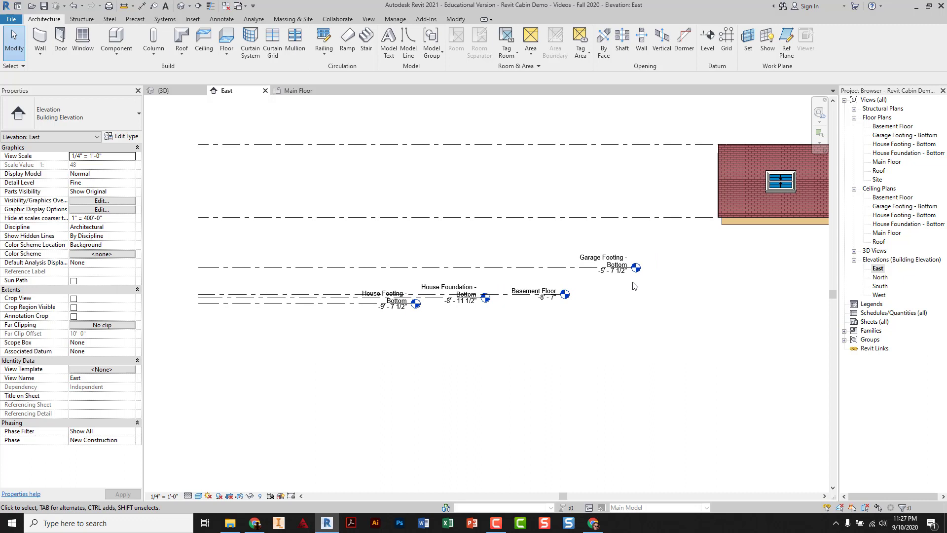
pyautogui.click(708, 42)
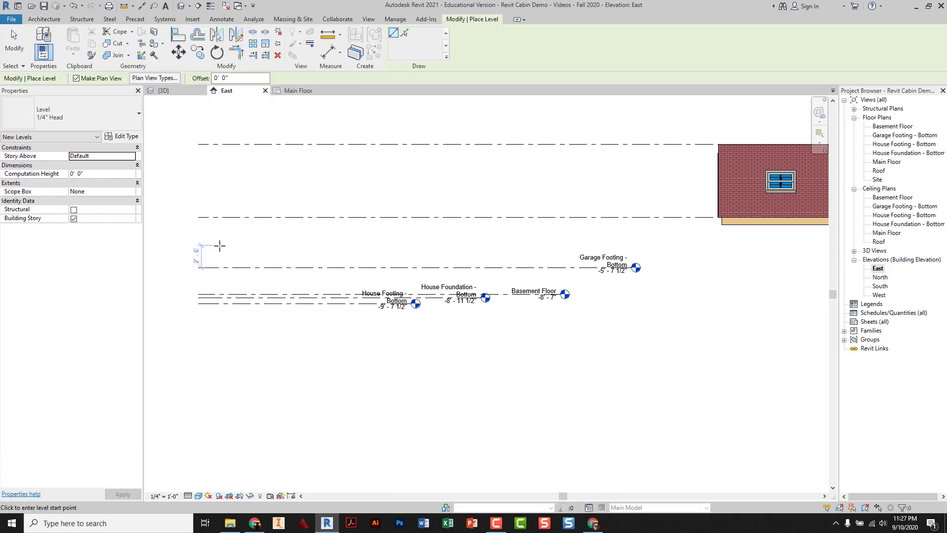
pyautogui.click(199, 249)
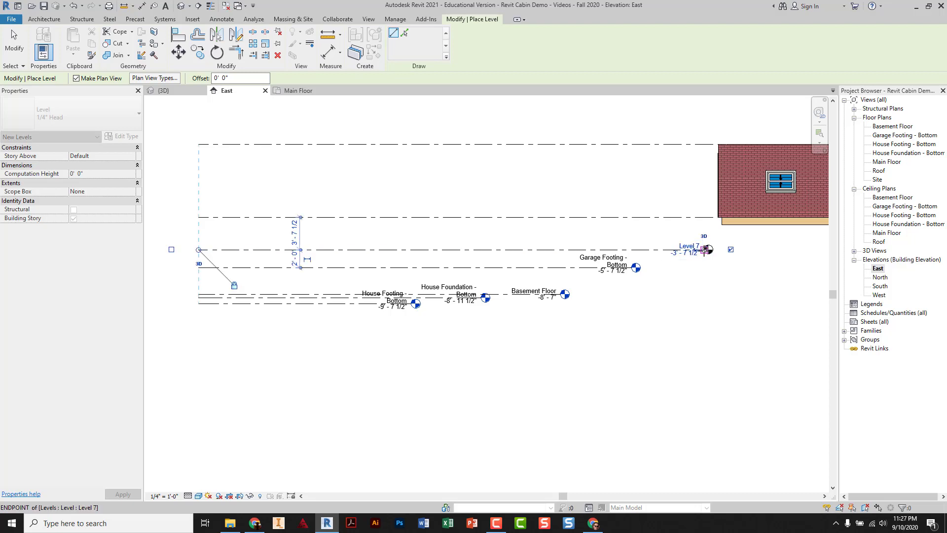
pyautogui.click(706, 249)
pyautogui.press('Escape')
pyautogui.press('Escape')
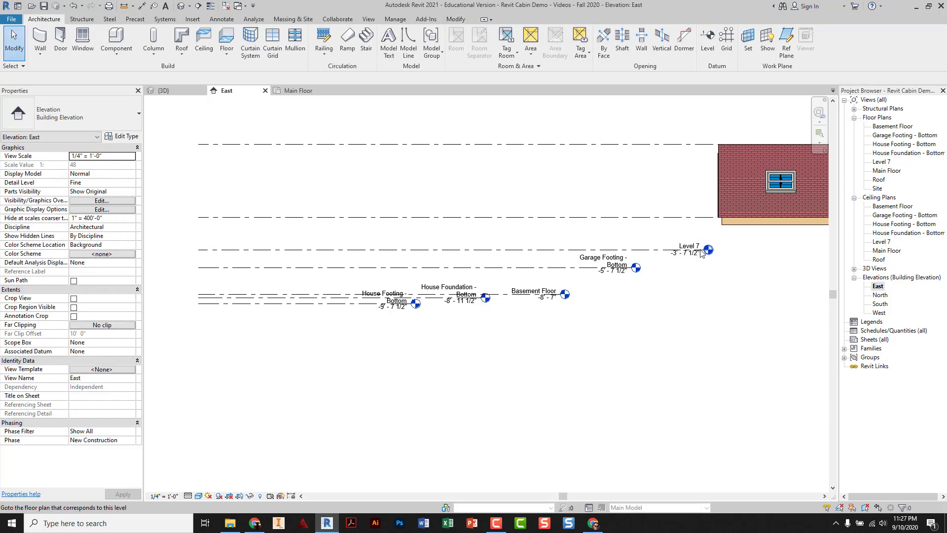
# Step: Rename the new level above Garage Footing - Bottom as "Garage Foundation - Bottom"
pyautogui.click(656, 250)
pyautogui.click(686, 245)
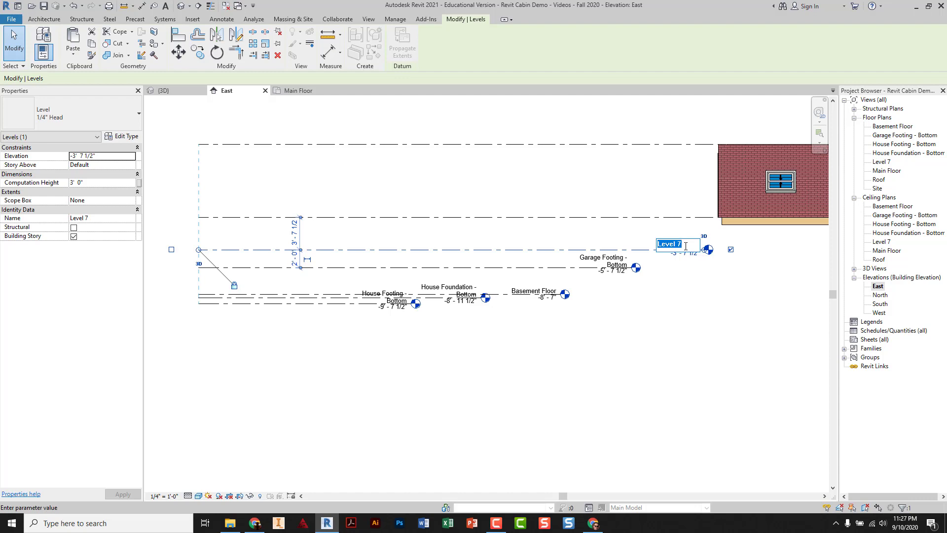
pyautogui.write('Garage')
pyautogui.write(' Foundation')
pyautogui.write(' -')
pyautogui.write(' Bottom')
pyautogui.press('Return')
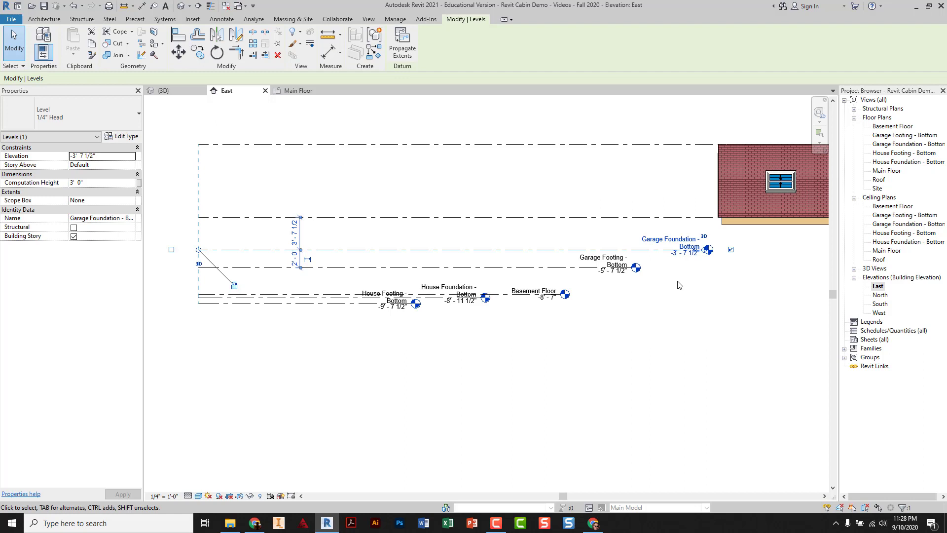
# Step: Set the Garage Foundation - Bottom level's elevation to -4' 11 1/2"
pyautogui.click(686, 252)
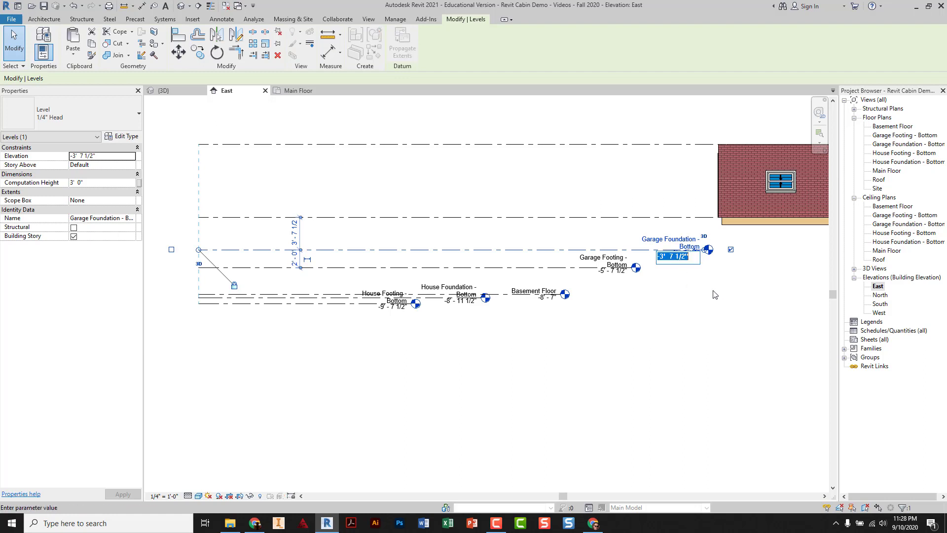
pyautogui.write("-4'  11 1/2")
pyautogui.press('Return')
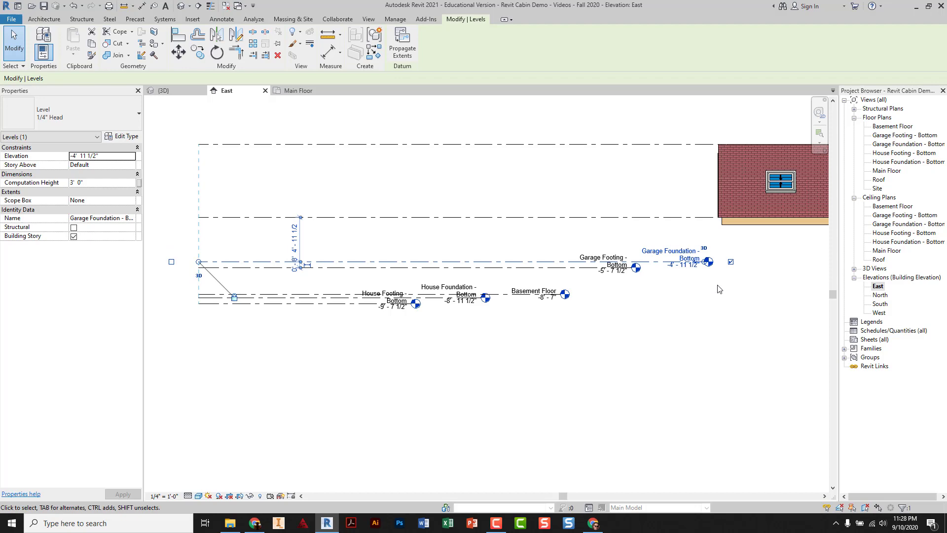
pyautogui.moveTo(703, 294); pyautogui.dragTo(629, 336, button='middle')
pyautogui.click(628, 336)
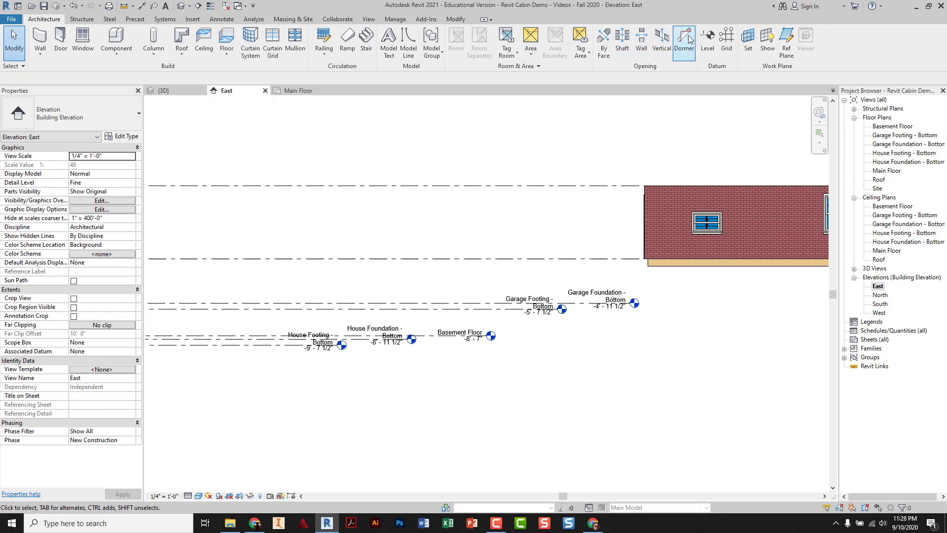
# Step: Draw a level line at about -2' 11 1/2", between Garage Foundation - Bottom and Main Floor, ending a little past the lower level's head
pyautogui.click(707, 42)
pyautogui.moveTo(287, 287); pyautogui.dragTo(433, 275, button='middle')
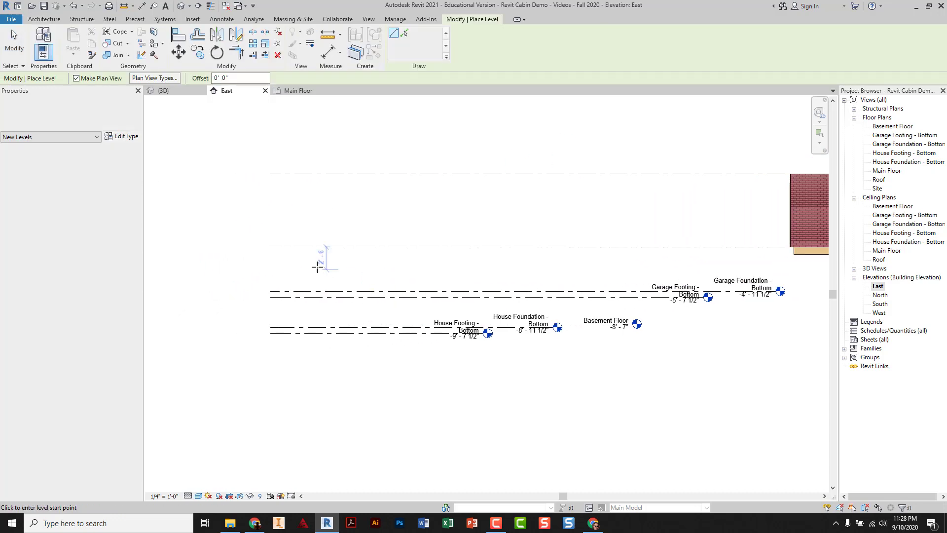
pyautogui.click(272, 273)
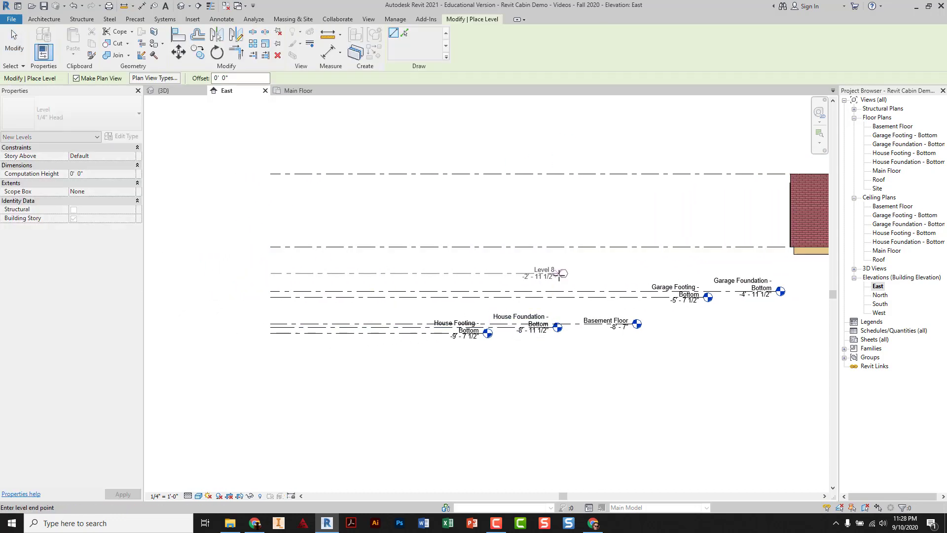
pyautogui.moveTo(557, 272); pyautogui.dragTo(278, 271, button='middle')
pyautogui.click(574, 271)
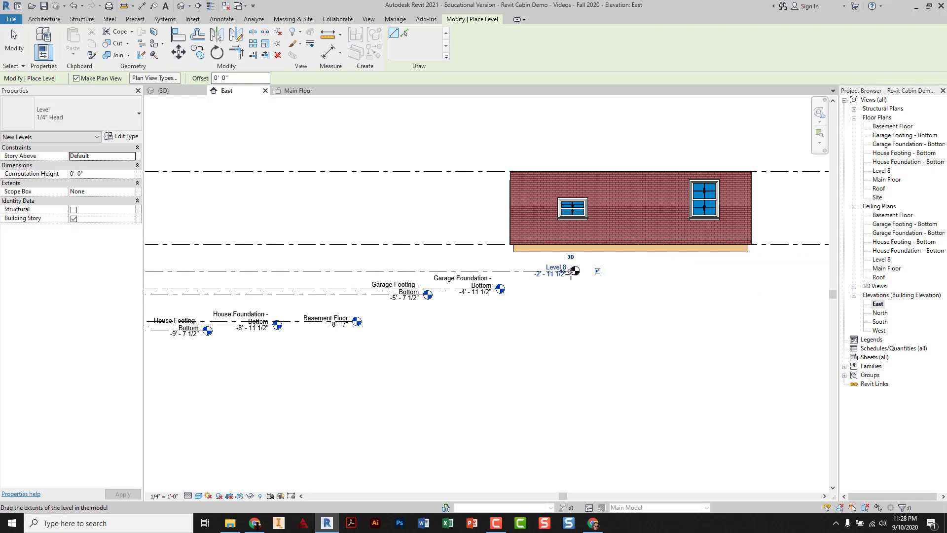
pyautogui.press('Escape')
pyautogui.press('Escape')
# Step: Rename the new level above Garage Foundation - Bottom as "Garage Floor"
pyautogui.click(533, 273)
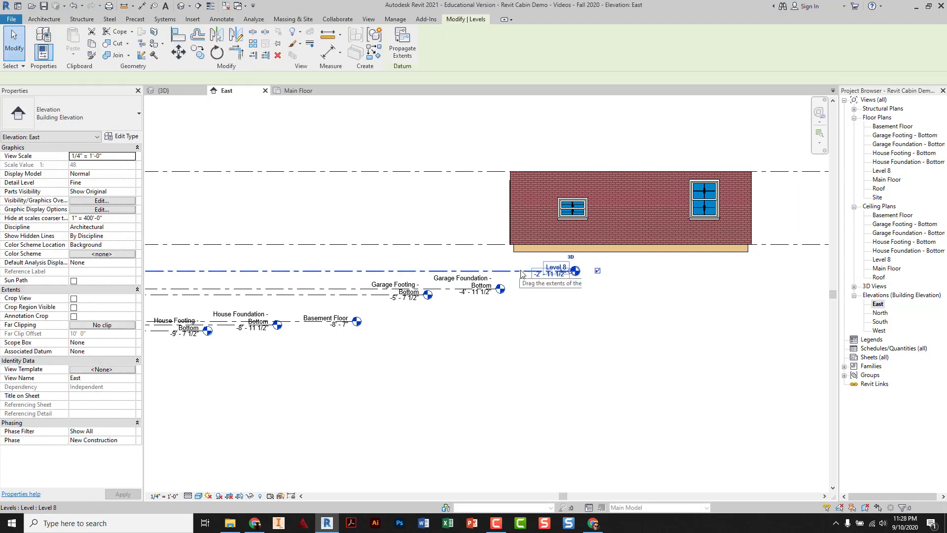
pyautogui.click(551, 266)
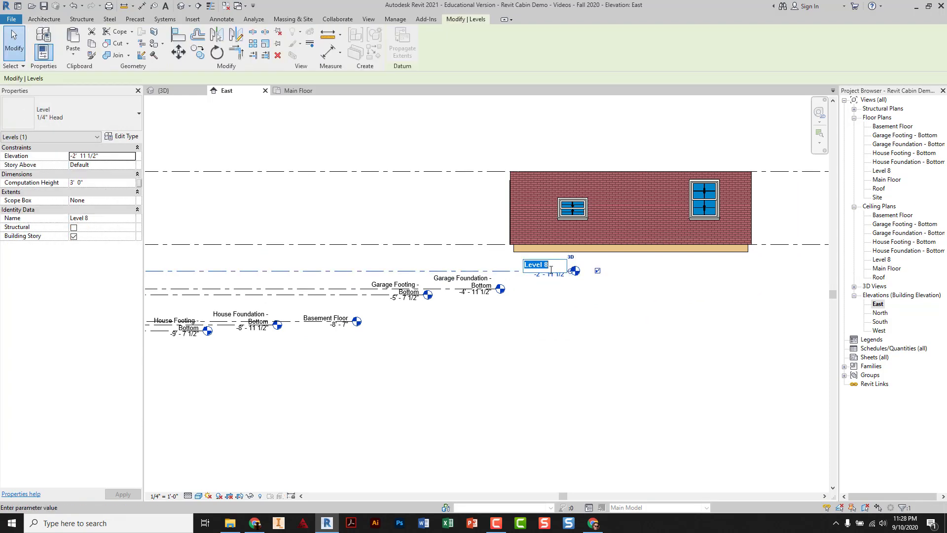
pyautogui.write('Garage Floor')
pyautogui.press('Return')
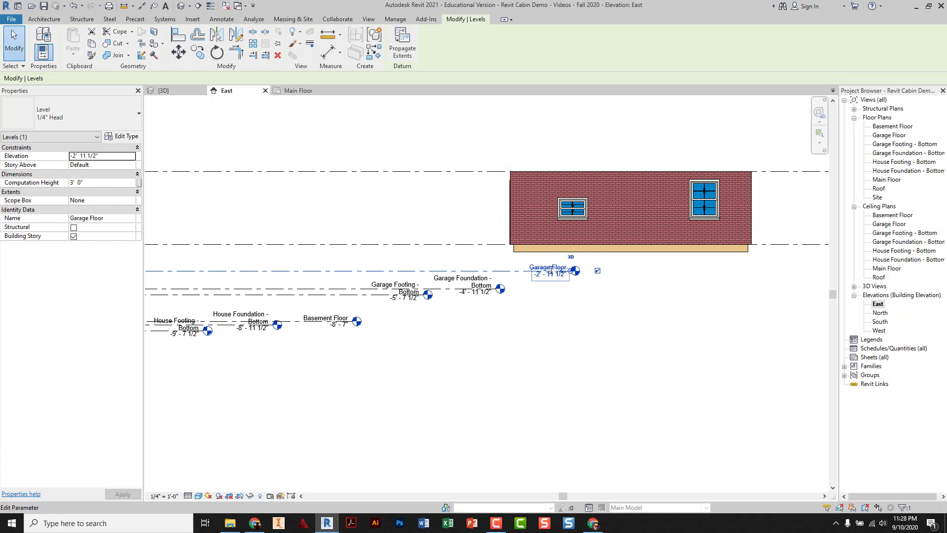
# Step: Set the Garage Floor level's elevation to -1' 2 1/2"
pyautogui.click(548, 273)
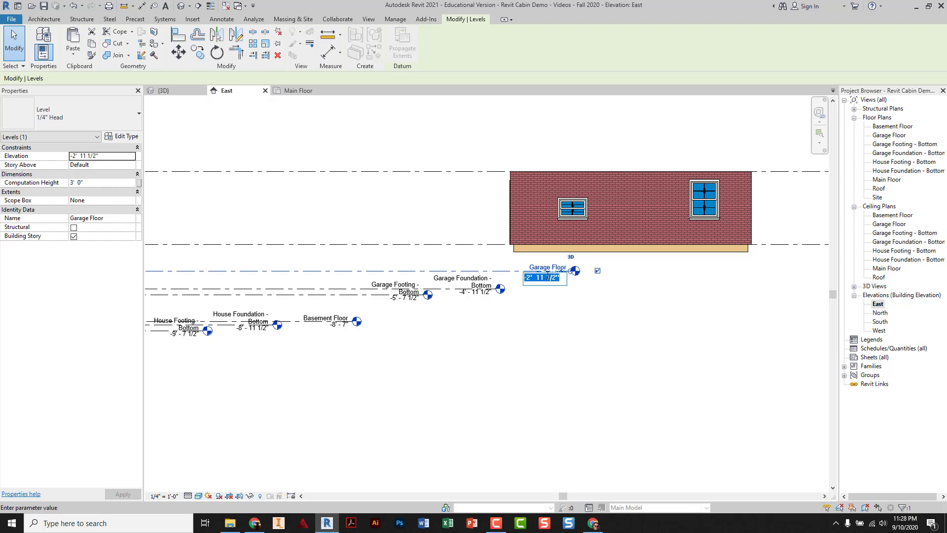
pyautogui.write('-1 2.5')
pyautogui.press('Return')
pyautogui.click(548, 275)
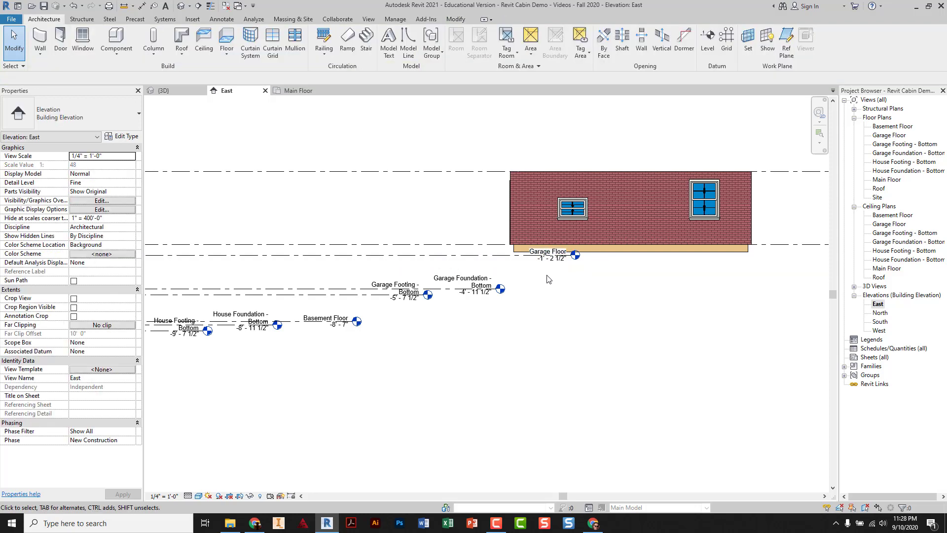
# Step: Draw a level line at about -0' 8 1/2", between Garage Floor and Main Floor, ending a little past the cabin wall's far end
pyautogui.scroll(2, 517, 259)
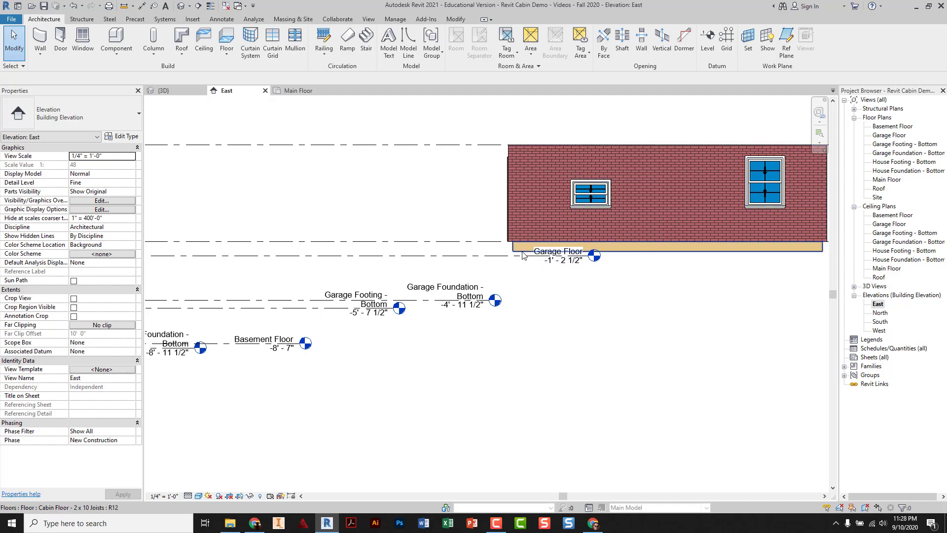
pyautogui.scroll(-1, 525, 249)
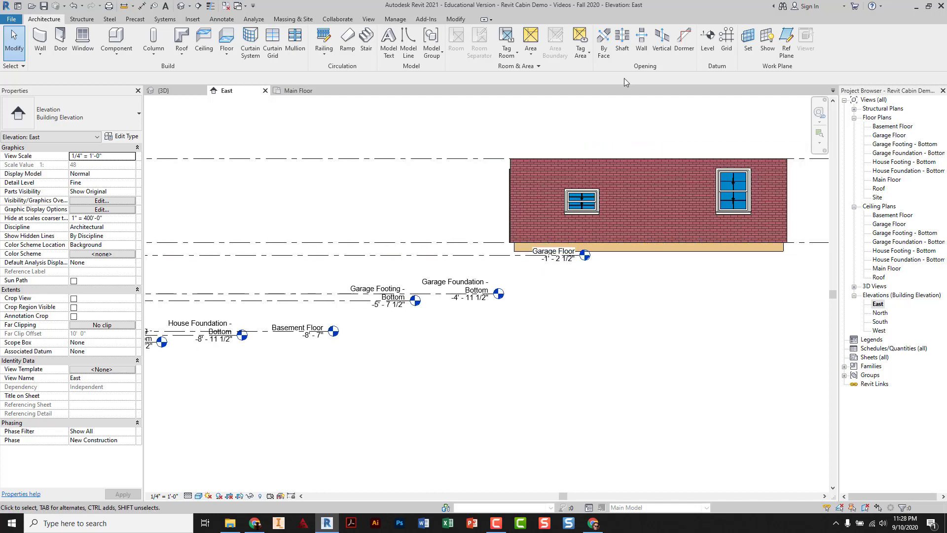
pyautogui.click(710, 43)
pyautogui.moveTo(404, 271); pyautogui.dragTo(615, 275, button='middle')
pyautogui.moveTo(442, 268); pyautogui.dragTo(645, 275, button='middle')
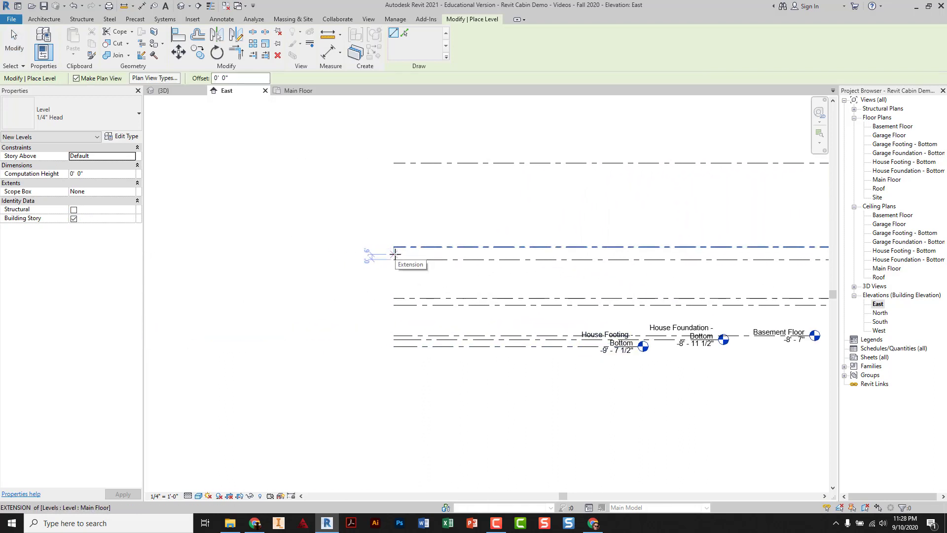
pyautogui.click(395, 254)
pyautogui.moveTo(673, 258); pyautogui.dragTo(269, 250, button='middle')
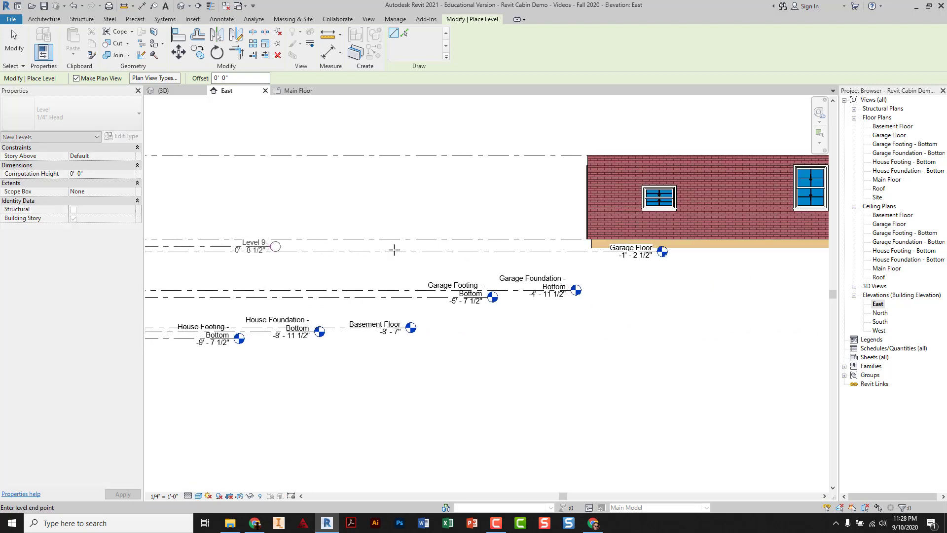
pyautogui.moveTo(394, 250); pyautogui.dragTo(34, 251, button='middle')
pyautogui.click(569, 243)
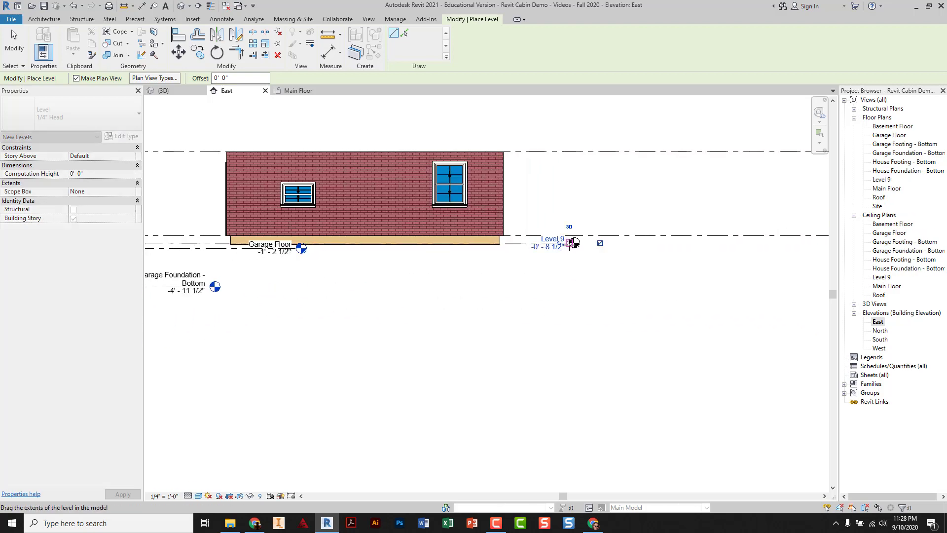
pyautogui.press('Escape')
pyautogui.press('Escape')
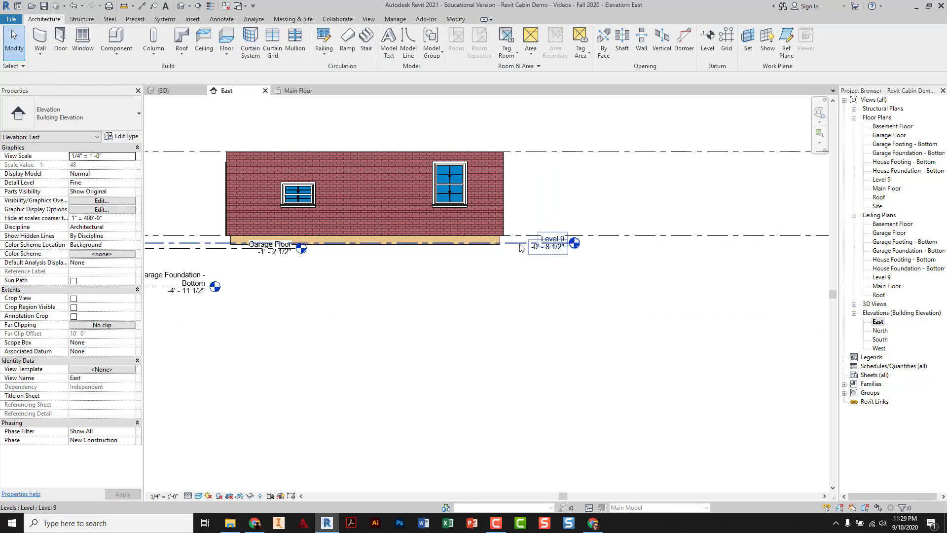
# Step: Rename the new level just below Main Floor as "Top of Foundation"
pyautogui.click(521, 246)
pyautogui.click(548, 239)
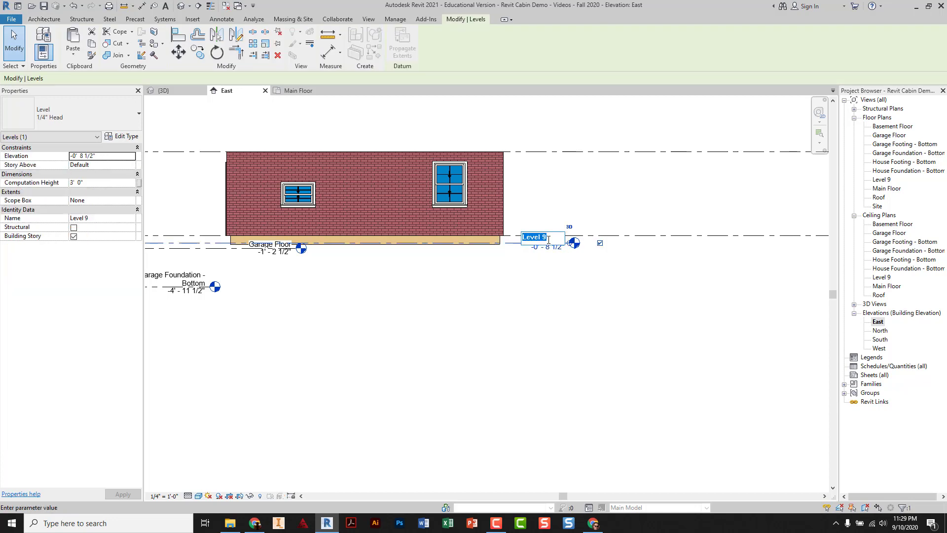
pyautogui.write('Top of Fp')
pyautogui.write('undation')
pyautogui.press('Return')
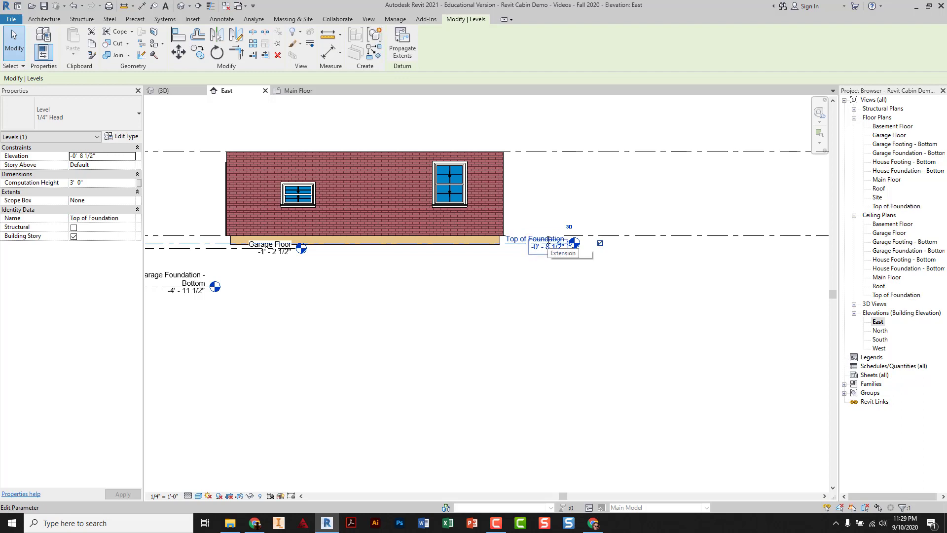
# Step: Set the Top of Foundation level's elevation to -0' 11 1/2"
pyautogui.click(542, 248)
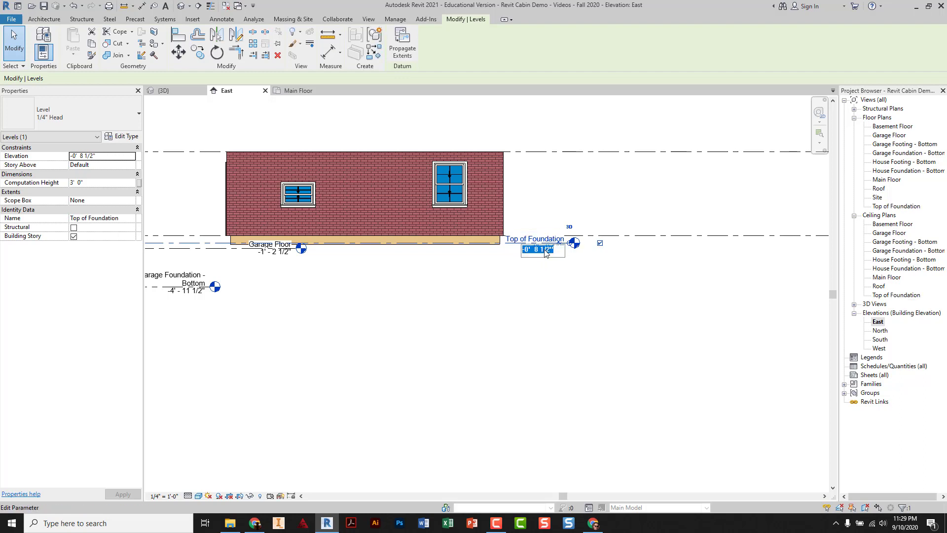
pyautogui.write('-')
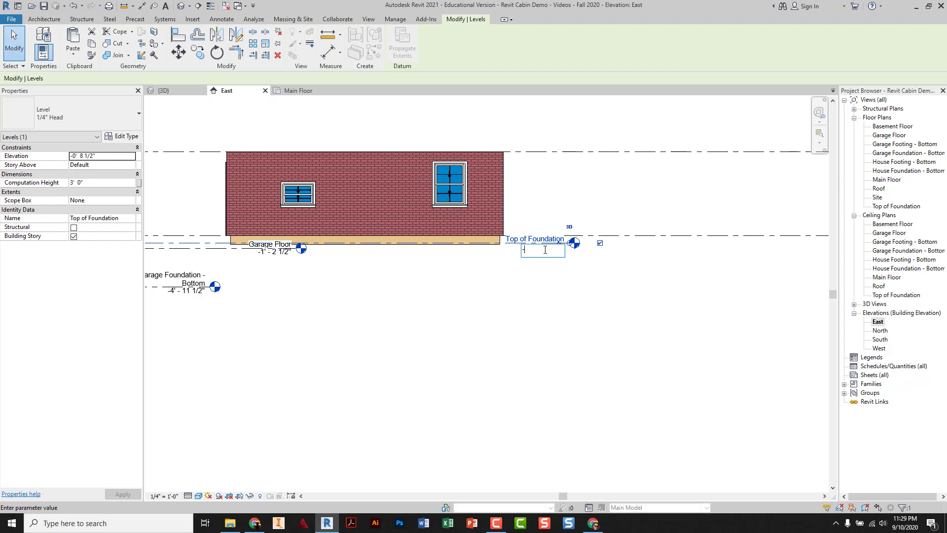
pyautogui.write('0 11.5')
pyautogui.press('Return')
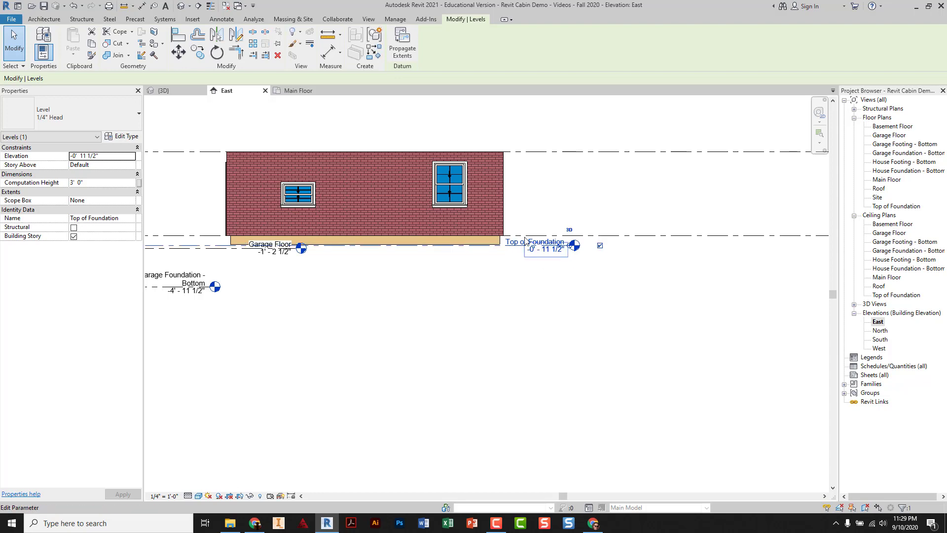
pyautogui.click(408, 275)
# Step: Turn on thin-line display for a close look at the cabin floor's underside against the Top of Foundation level
pyautogui.scroll(-1, 422, 265)
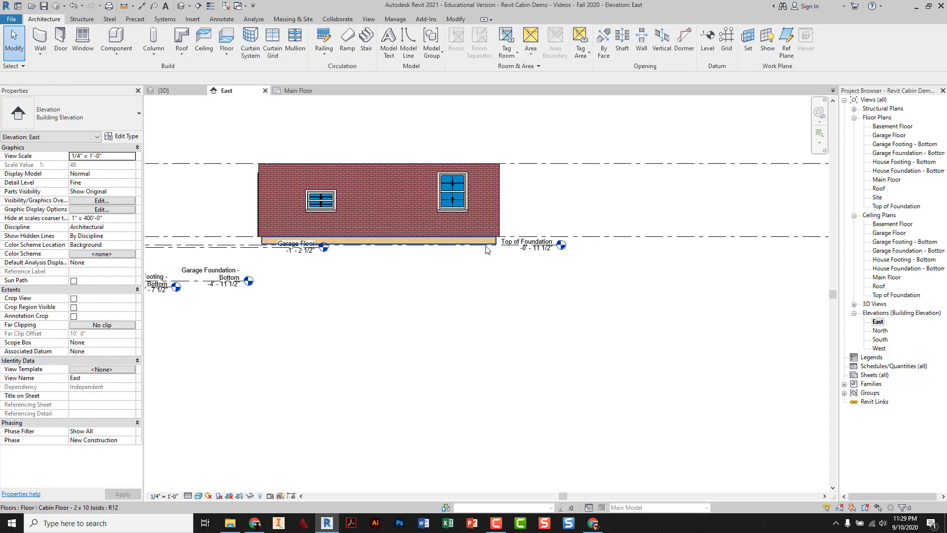
pyautogui.scroll(5, 489, 249)
pyautogui.scroll(2, 490, 249)
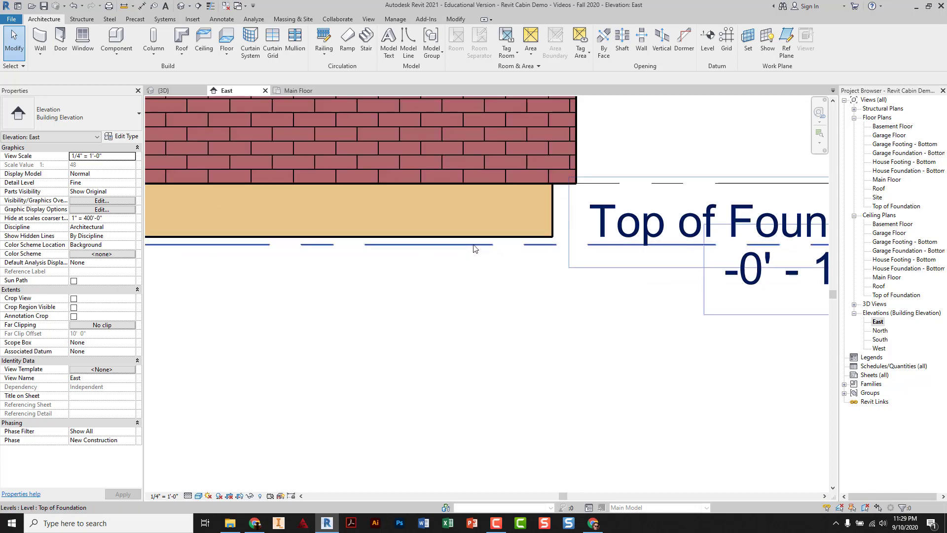
pyautogui.press('t')
pyautogui.press('l')
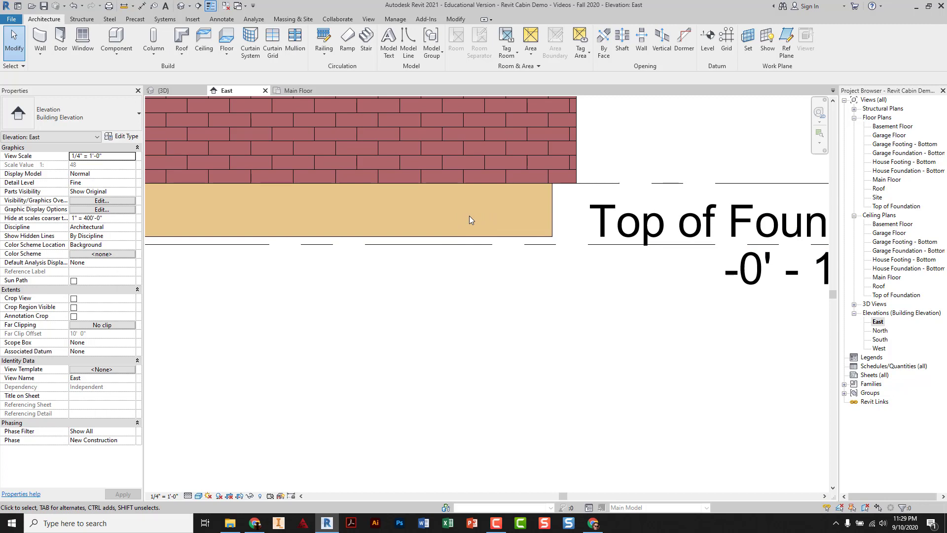
# Step: Review the layout of all the house, garage and foundation levels below the cabin in the East elevation
pyautogui.scroll(-1, 469, 220)
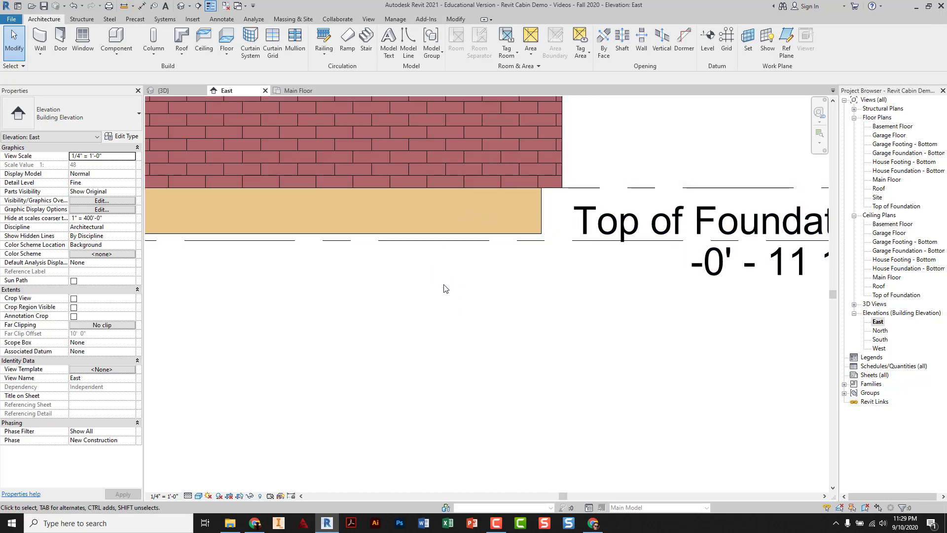
pyautogui.scroll(-3, 444, 288)
pyautogui.scroll(-4, 444, 296)
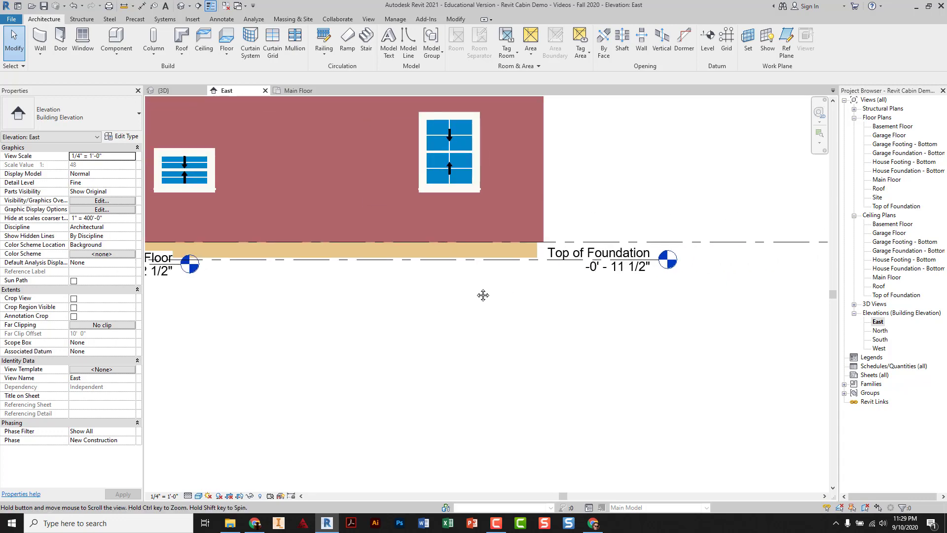
pyautogui.moveTo(501, 296)
pyautogui.mouseDown(button='middle')
pyautogui.moveTo(439, 309)
pyautogui.moveTo(537, 291)
pyautogui.mouseUp(button='middle')
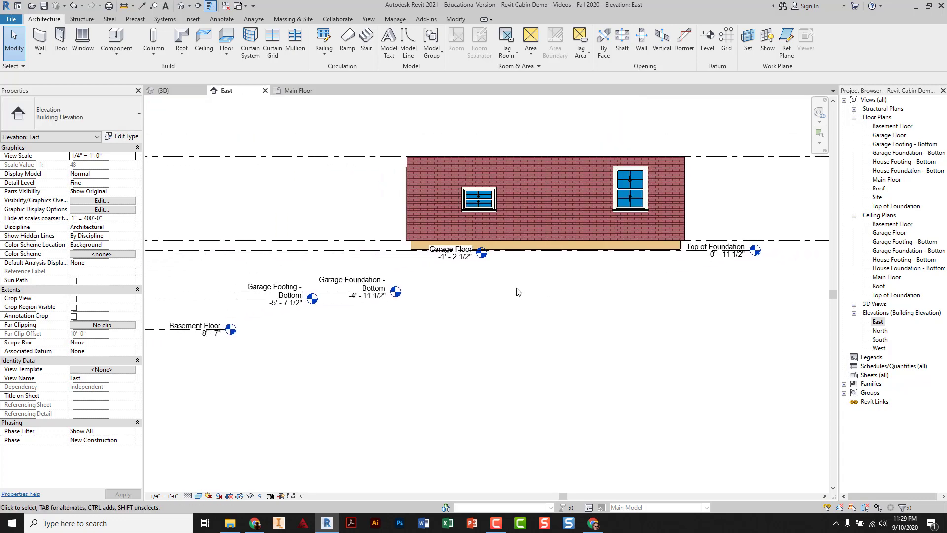
pyautogui.scroll(-2, 606, 260)
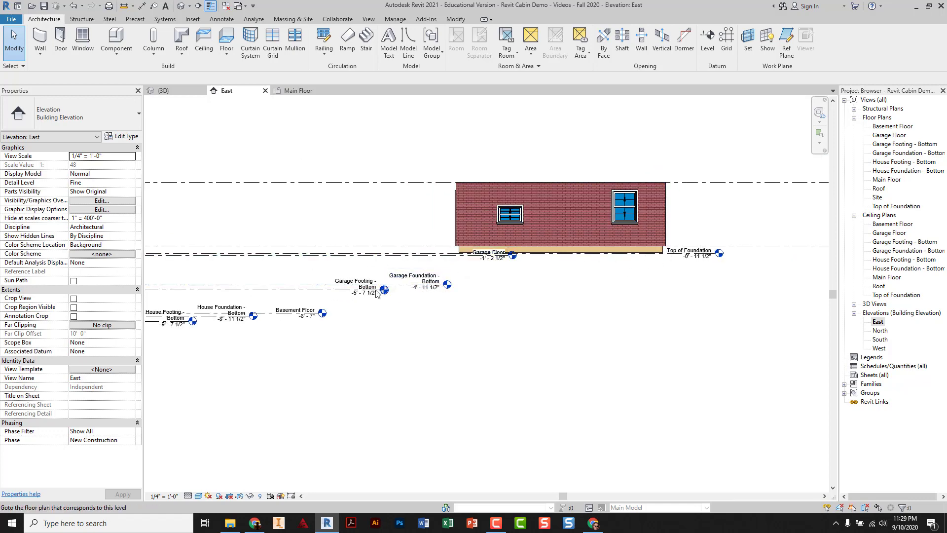
pyautogui.moveTo(246, 317); pyautogui.dragTo(393, 280, button='middle')
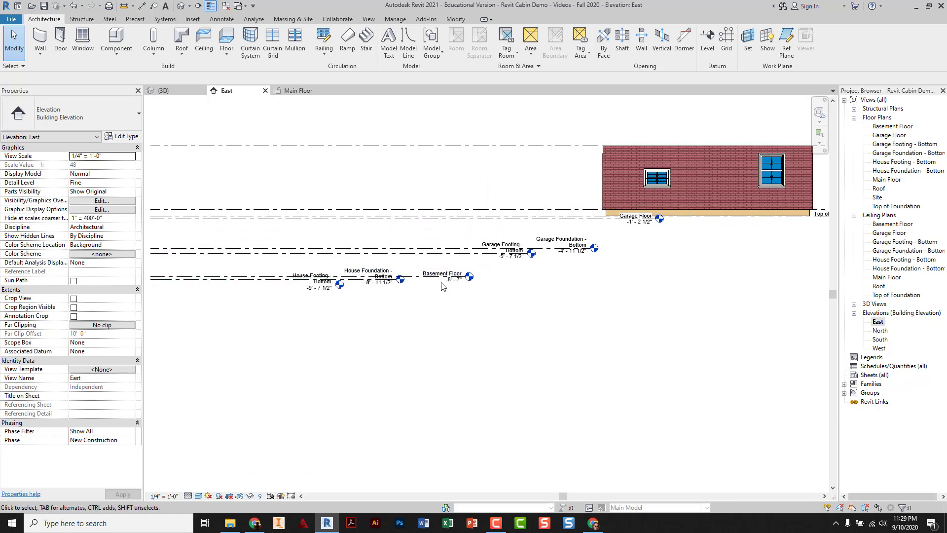
pyautogui.scroll(-1, 650, 299)
pyautogui.moveTo(686, 308); pyautogui.dragTo(595, 315, button='middle')
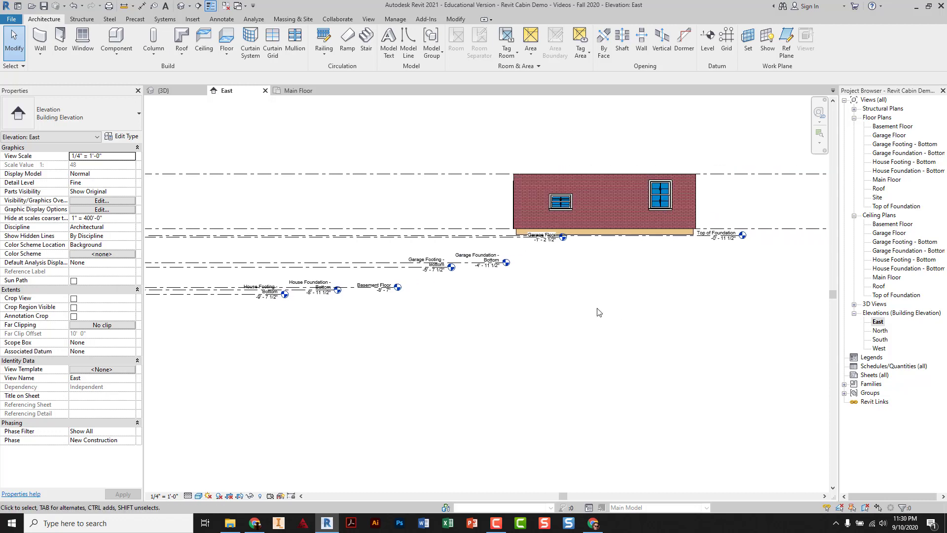
pyautogui.scroll(-1, 471, 338)
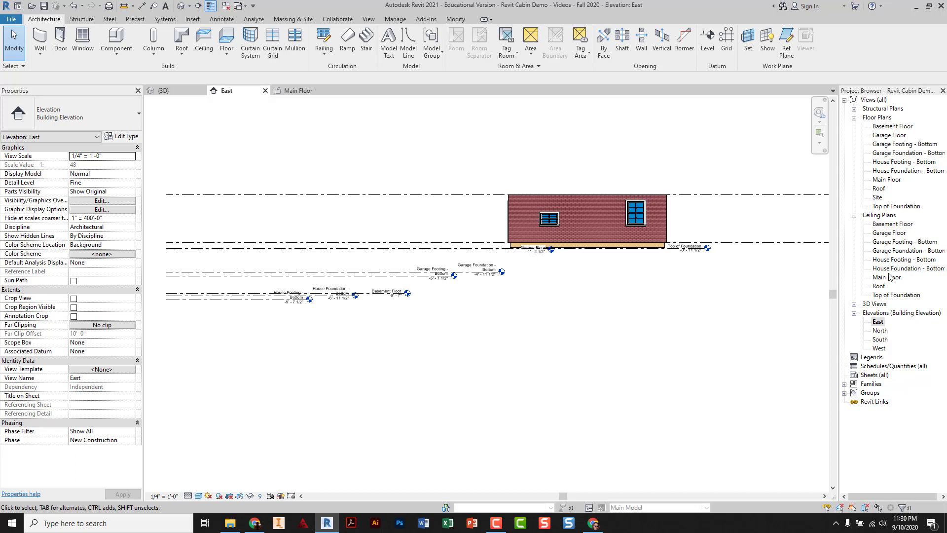
# Step: Collapse the Ceiling Plans group in the list of project views
pyautogui.click(854, 216)
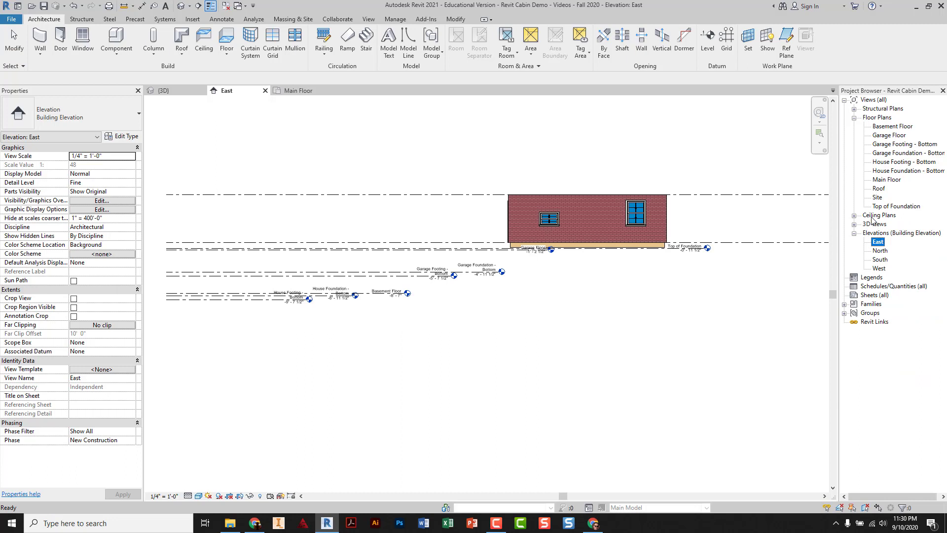